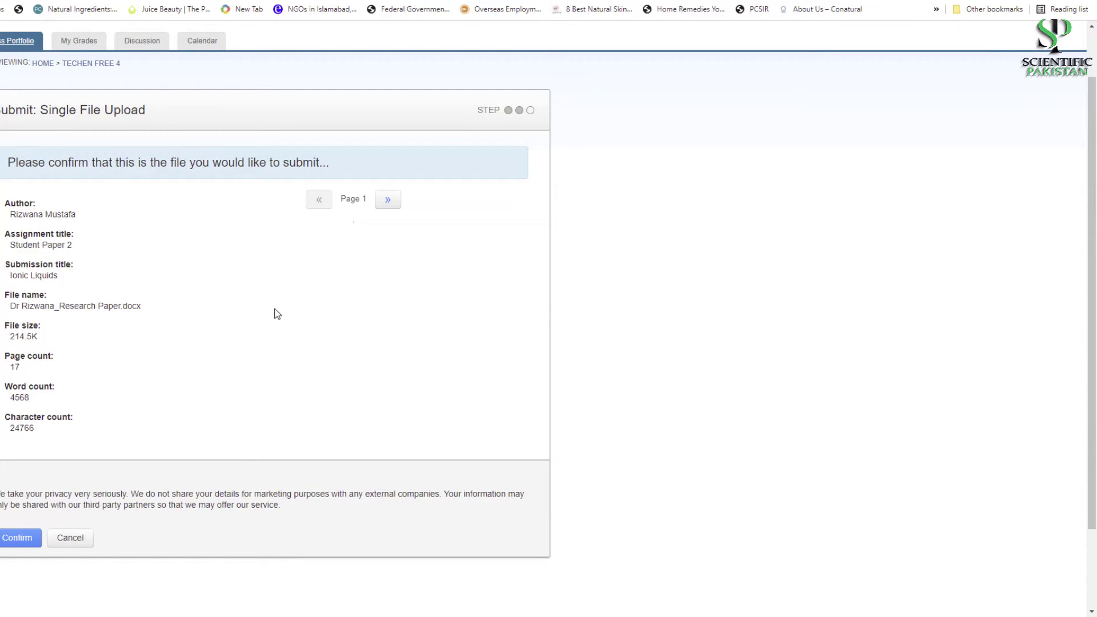
- Preview the uploaded research paper's pages, confirm the file for Student Paper 2, and return to the assignment list
{"action": "left_click", "coordinate": [388, 208]}
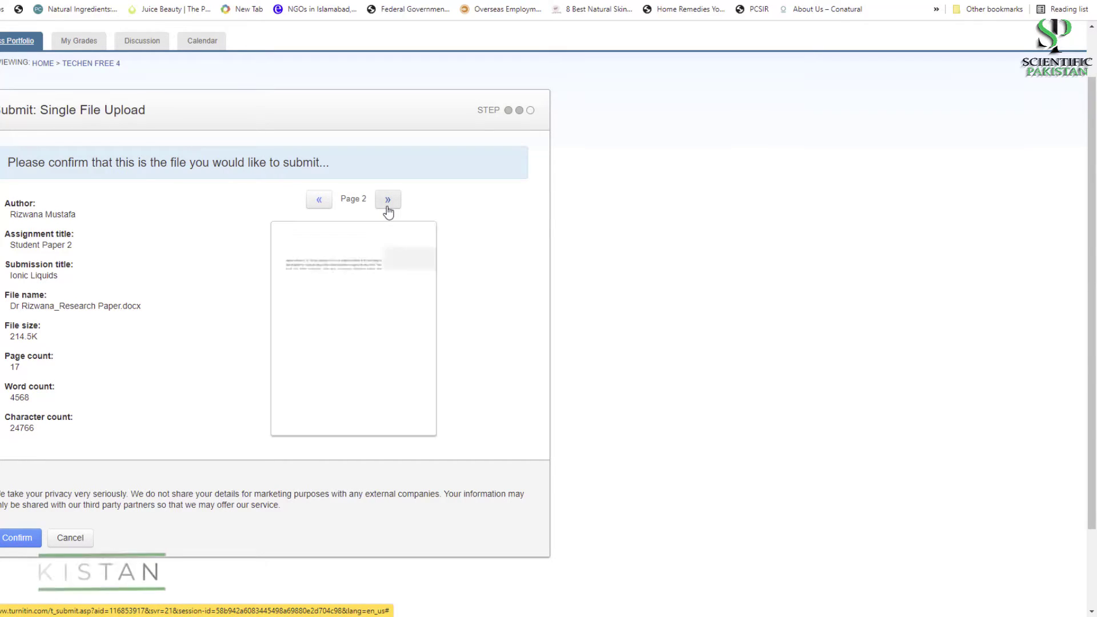
{"action": "left_click", "coordinate": [388, 210]}
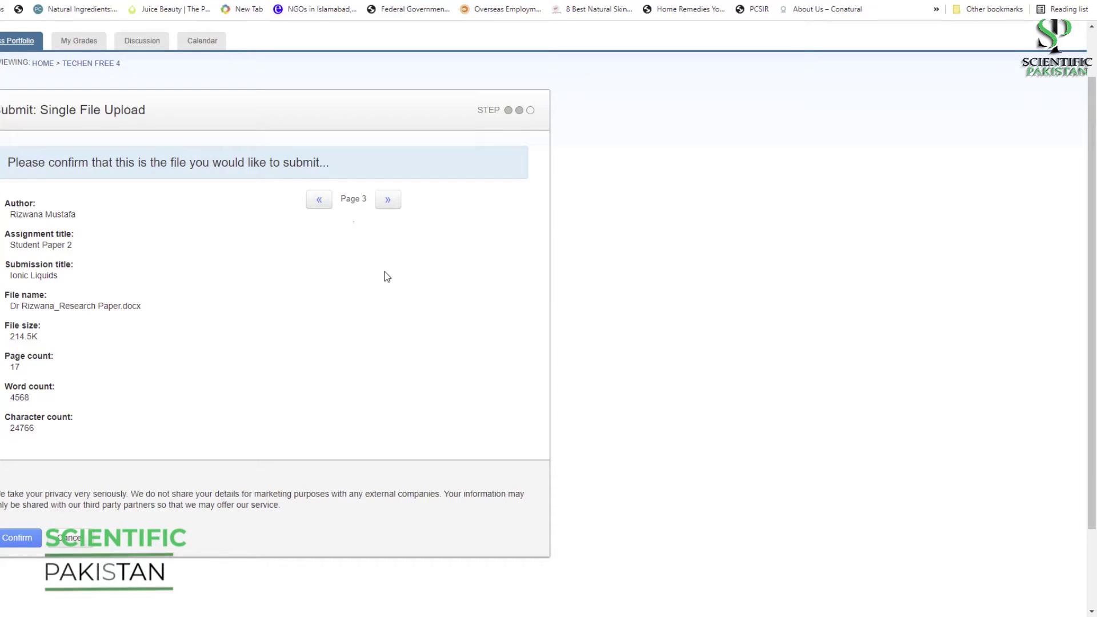
{"action": "left_click", "coordinate": [24, 540]}
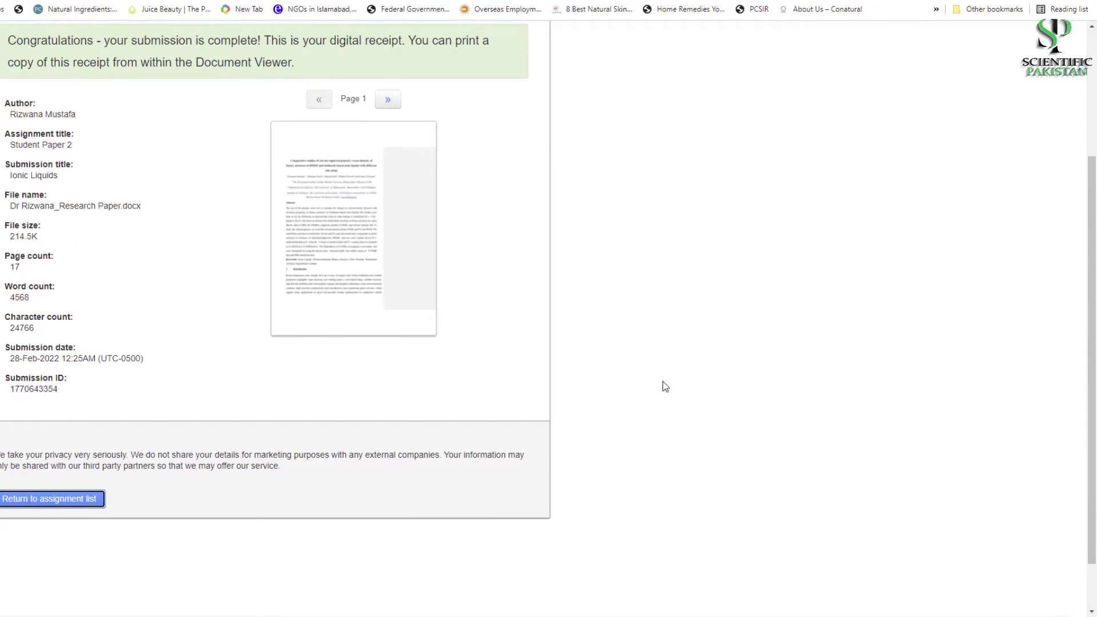
{"action": "key", "text": "Return"}
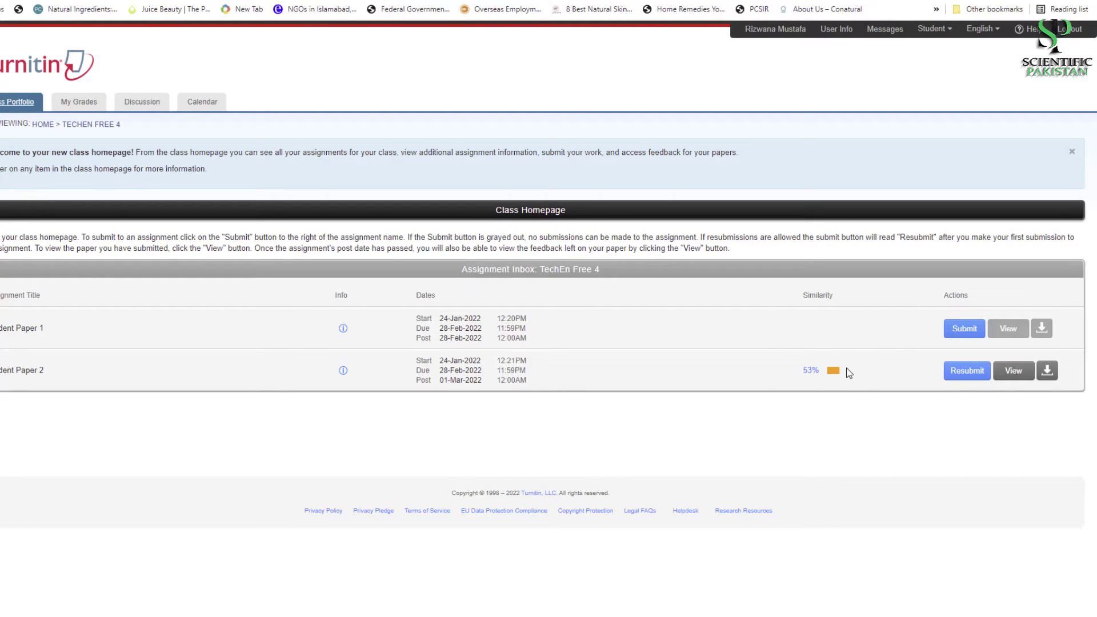
- Open the Similarity Report of Student Paper 2 in a maximized window and view the highlighted title and abstract
{"action": "mouse_move", "coordinate": [816, 378]}
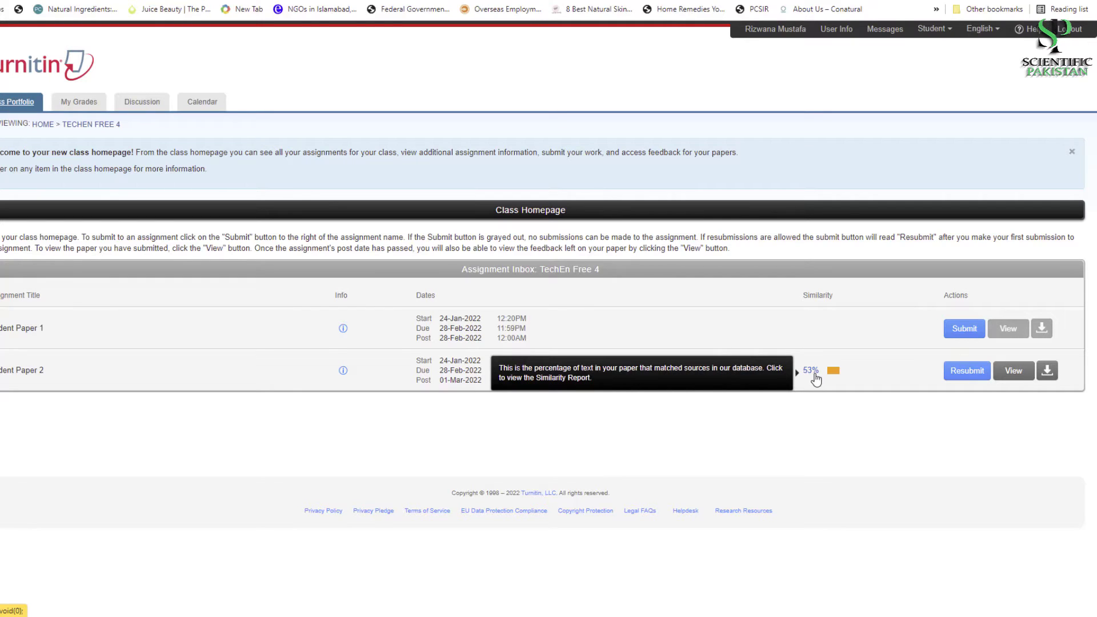
{"action": "left_click", "coordinate": [811, 371]}
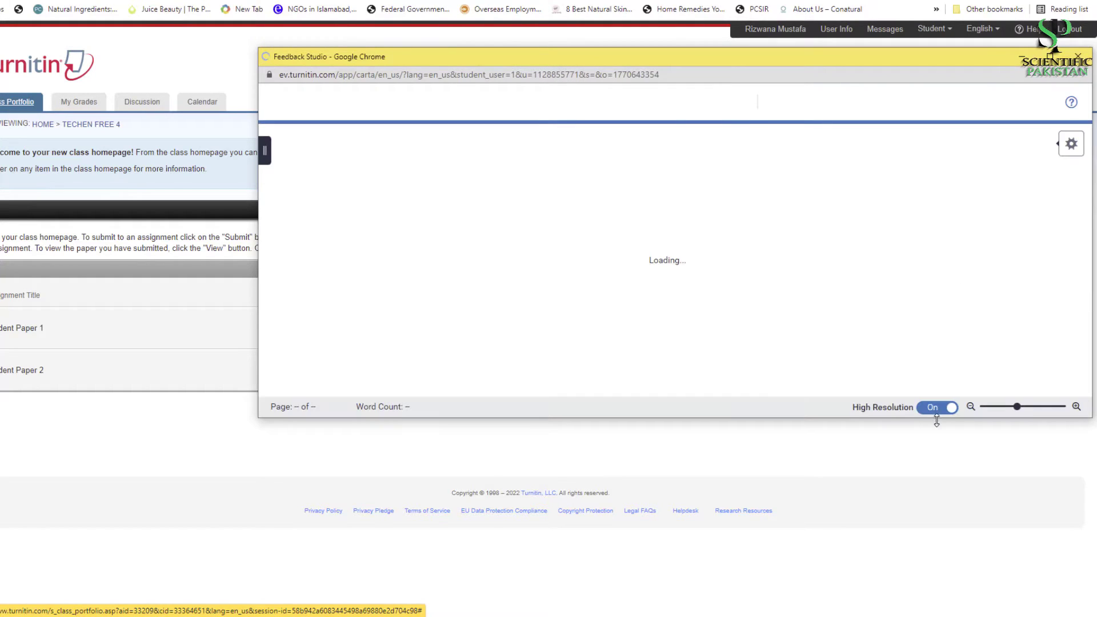
{"action": "left_click", "coordinate": [1050, 57]}
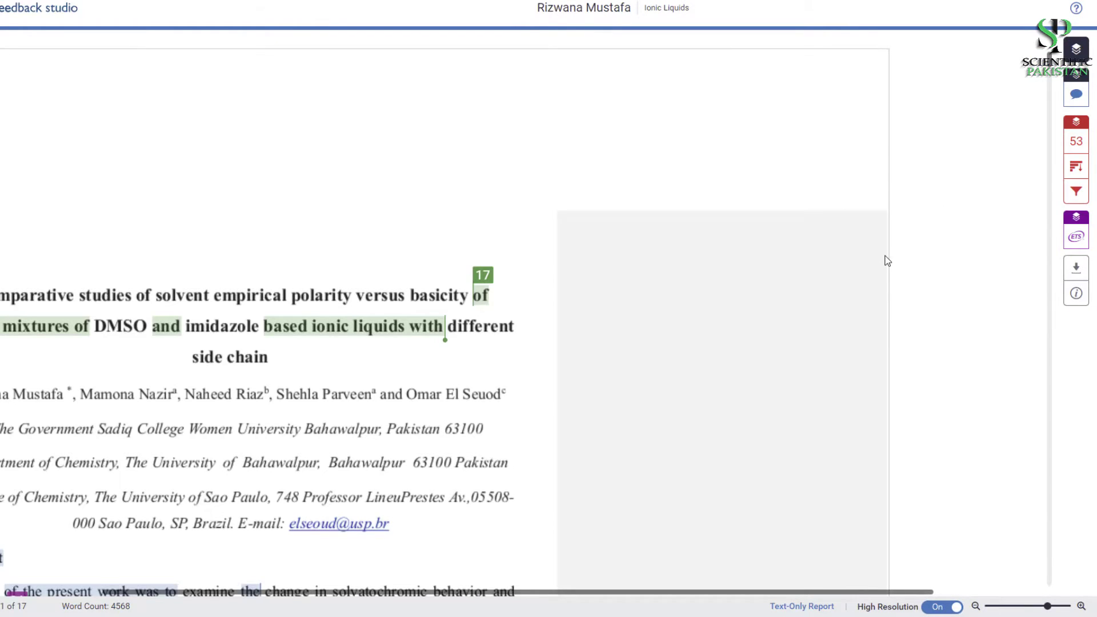
{"action": "scroll", "coordinate": [321, 280], "scroll_direction": "down", "scroll_amount": 5}
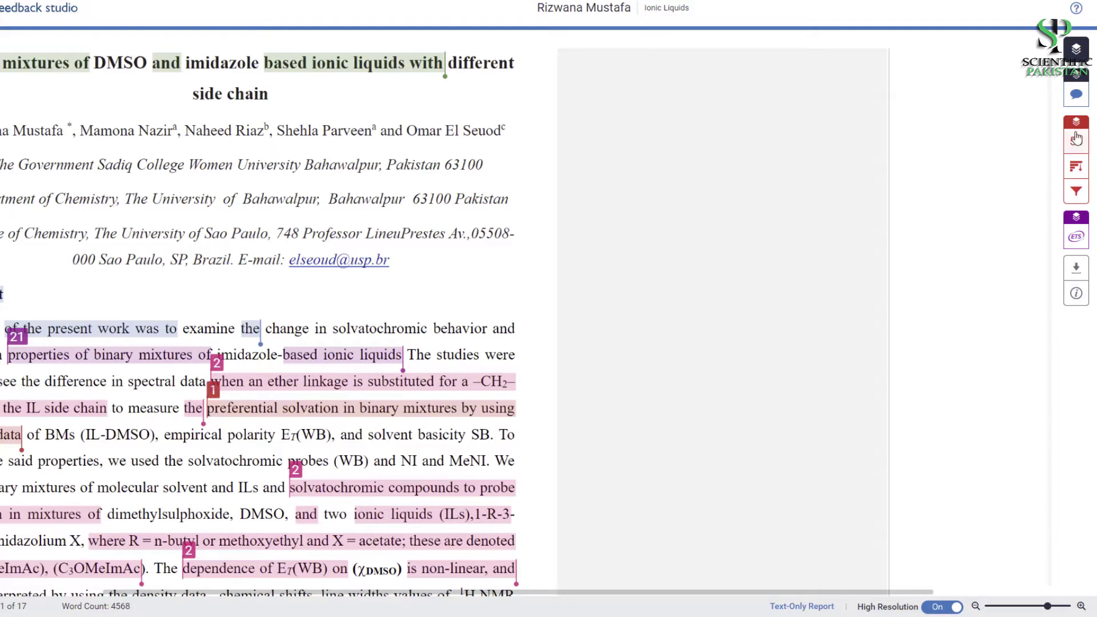
- Display the match overview, check the breakdown of the first source, and examine the highlighted passages in the synthesis sections
{"action": "left_click", "coordinate": [1075, 193]}
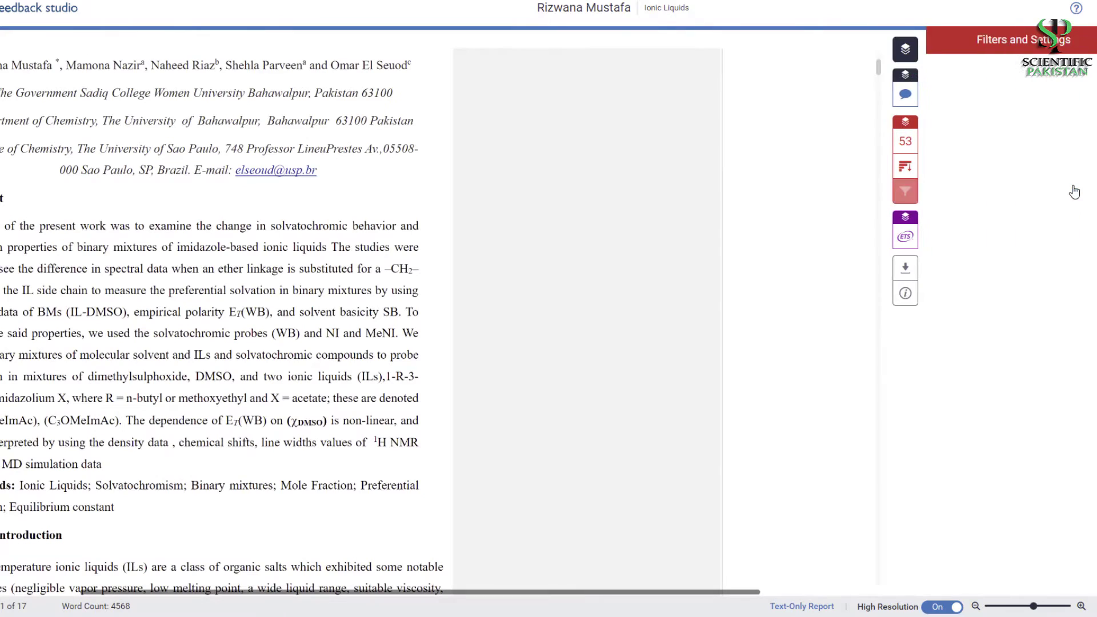
{"action": "left_click", "coordinate": [906, 143]}
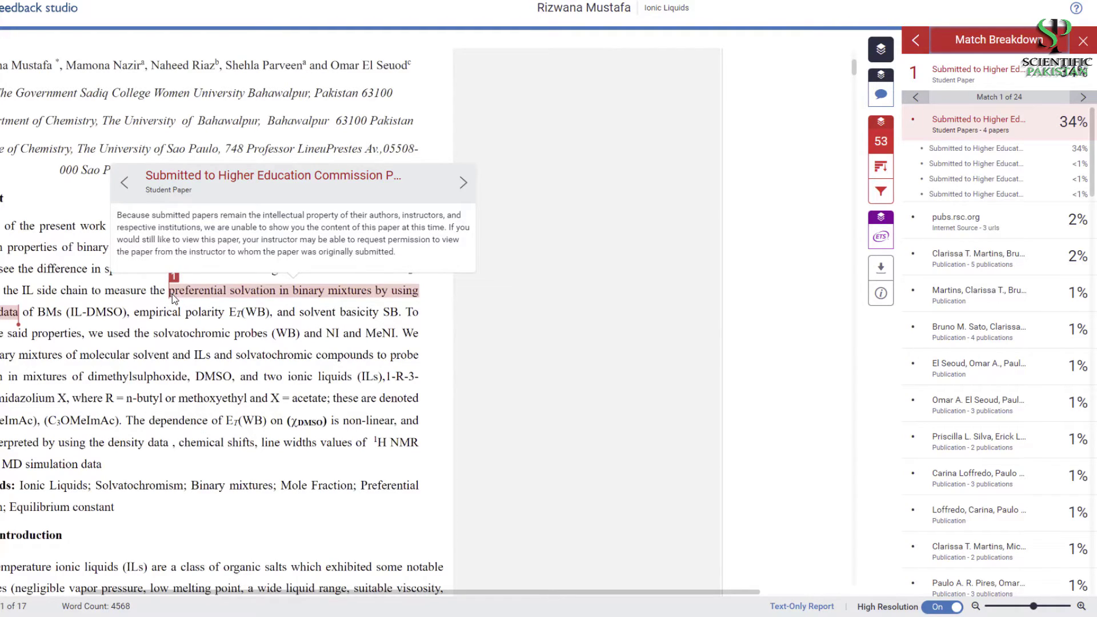
{"action": "left_click", "coordinate": [546, 184]}
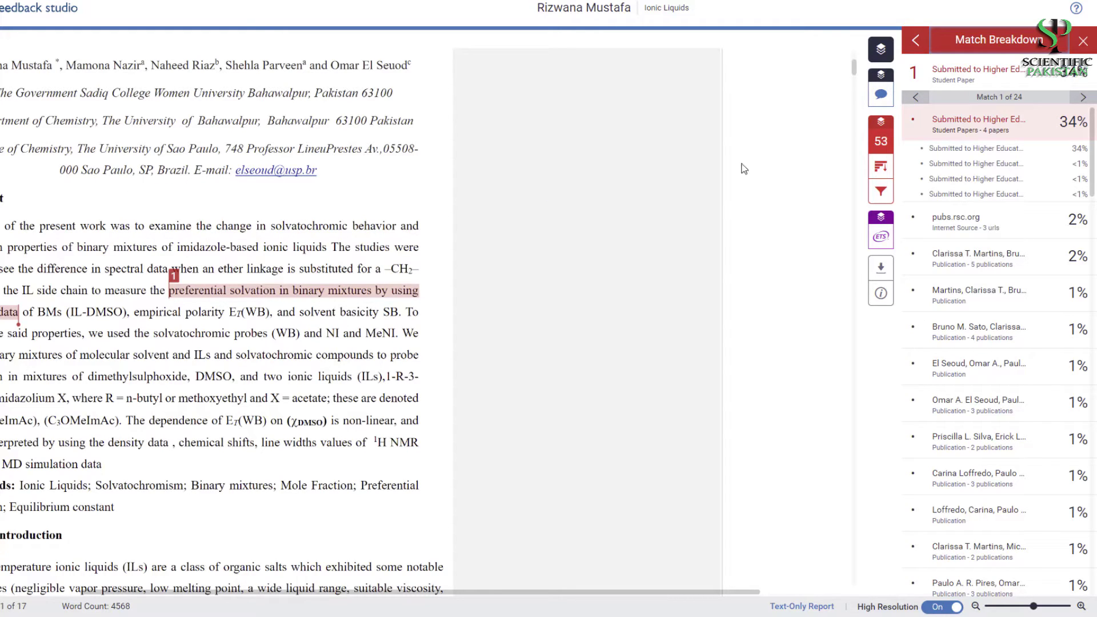
{"action": "left_click", "coordinate": [915, 40]}
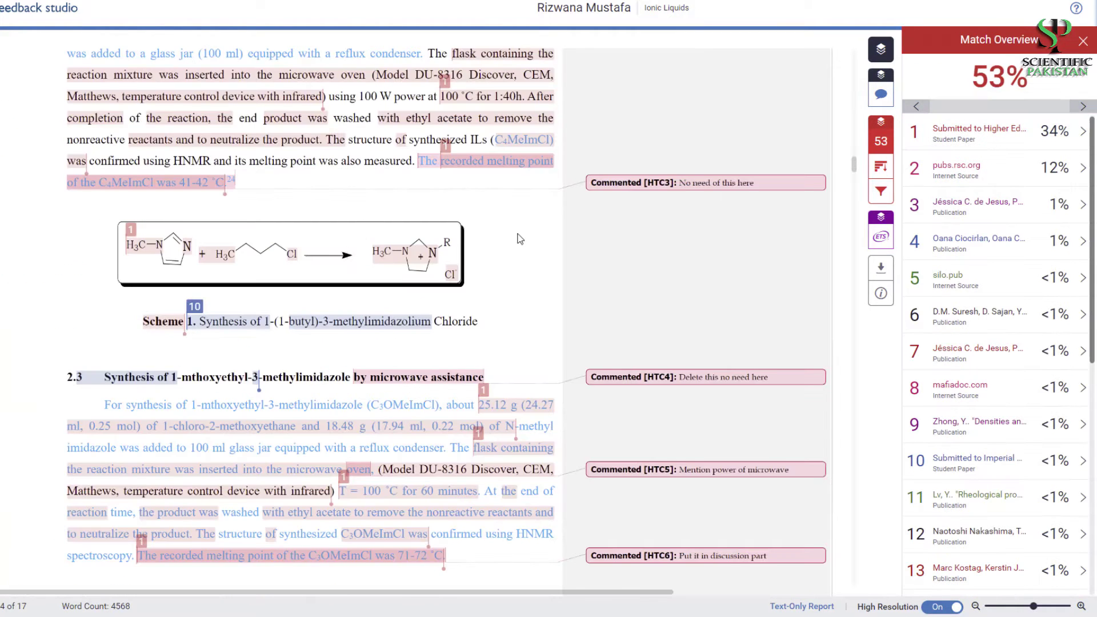
{"action": "scroll", "coordinate": [504, 320], "scroll_direction": "up", "scroll_amount": 5}
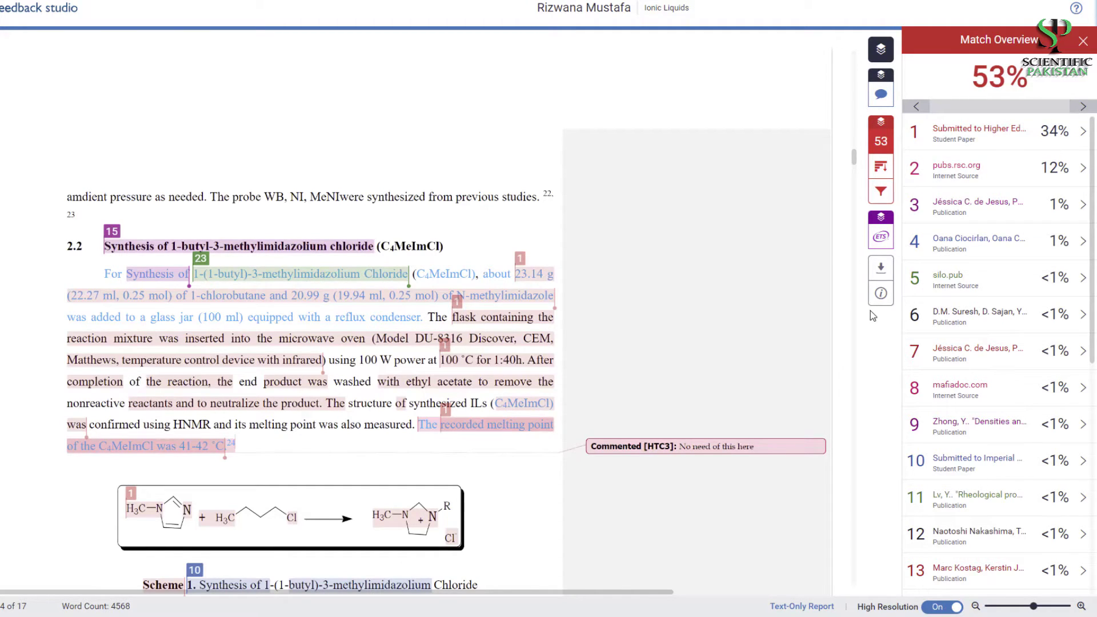
{"action": "scroll", "coordinate": [441, 403], "scroll_direction": "down", "scroll_amount": 10}
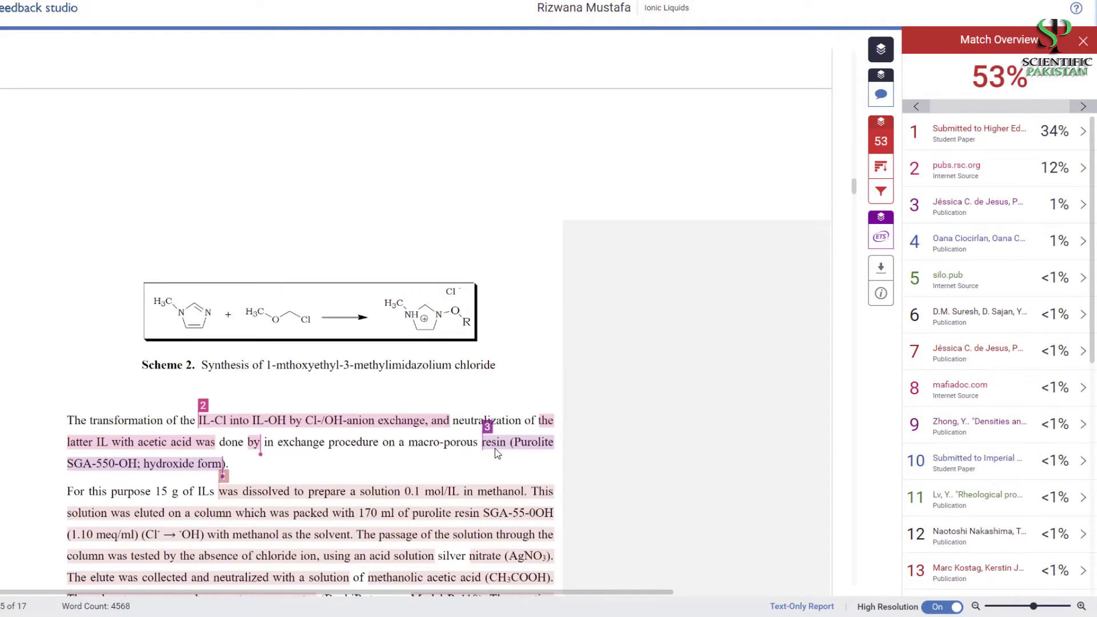
{"action": "scroll", "coordinate": [420, 470], "scroll_direction": "down", "scroll_amount": 1}
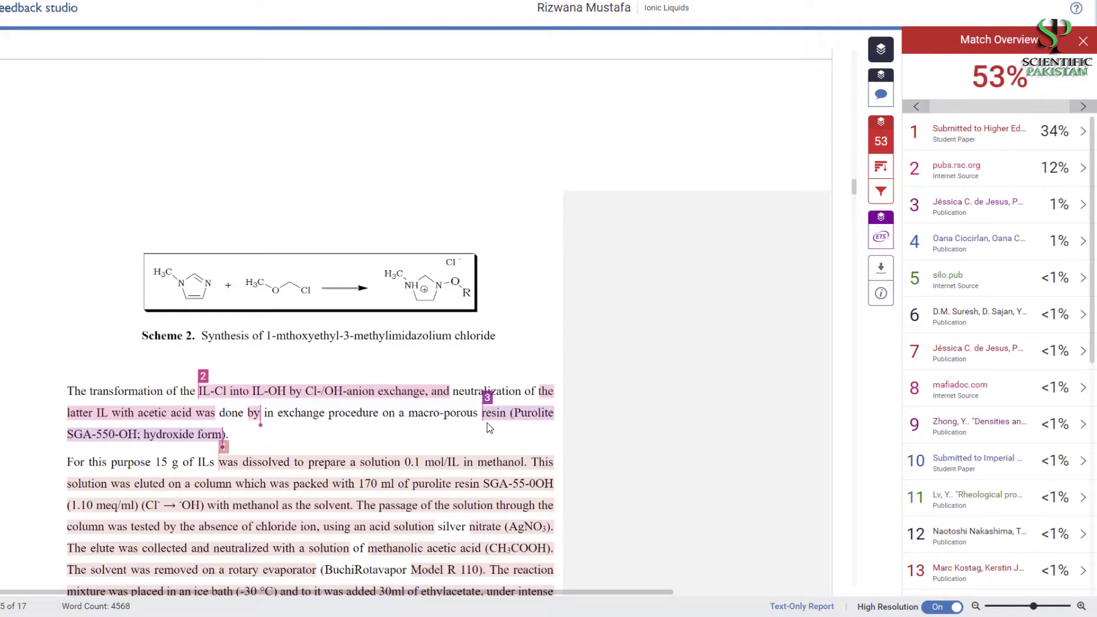
{"action": "scroll", "coordinate": [483, 250], "scroll_direction": "down", "scroll_amount": 3}
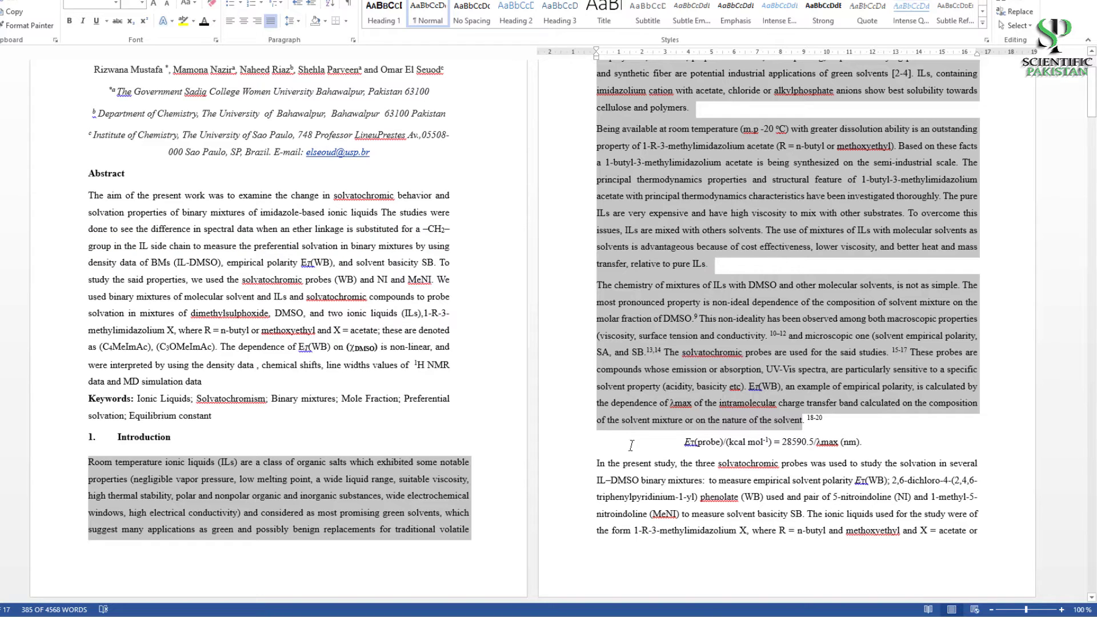
- In the Word document, restore the Introduction heading on its own line and start its paragraph with a quotation mark before "Room temperature ionic liquids"
{"action": "left_click", "coordinate": [599, 423]}
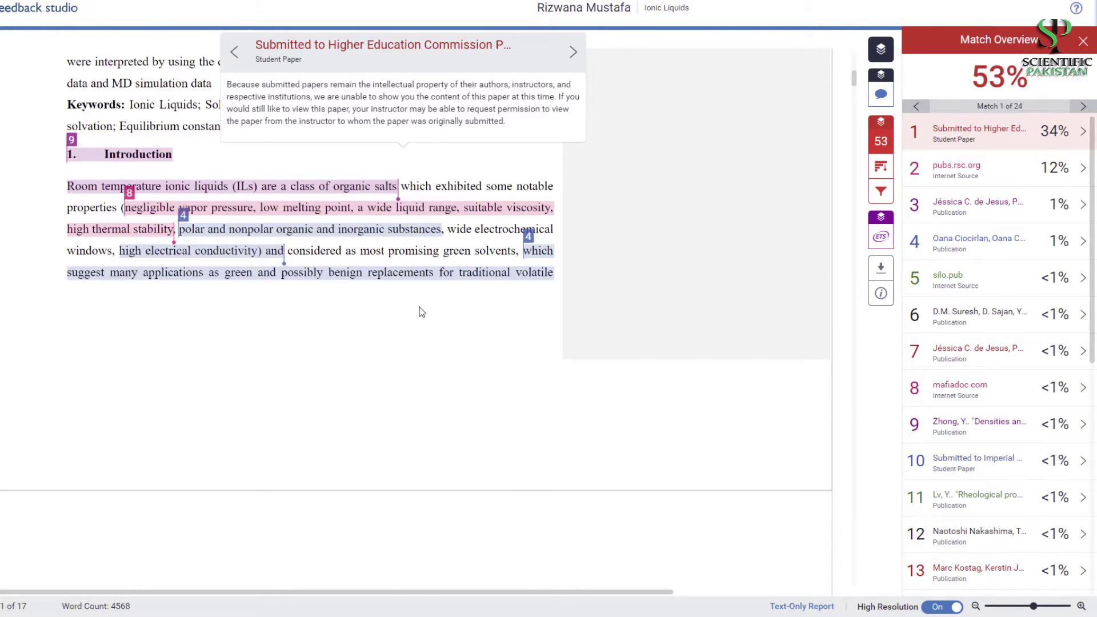
{"action": "scroll", "coordinate": [413, 306], "scroll_direction": "down", "scroll_amount": 5}
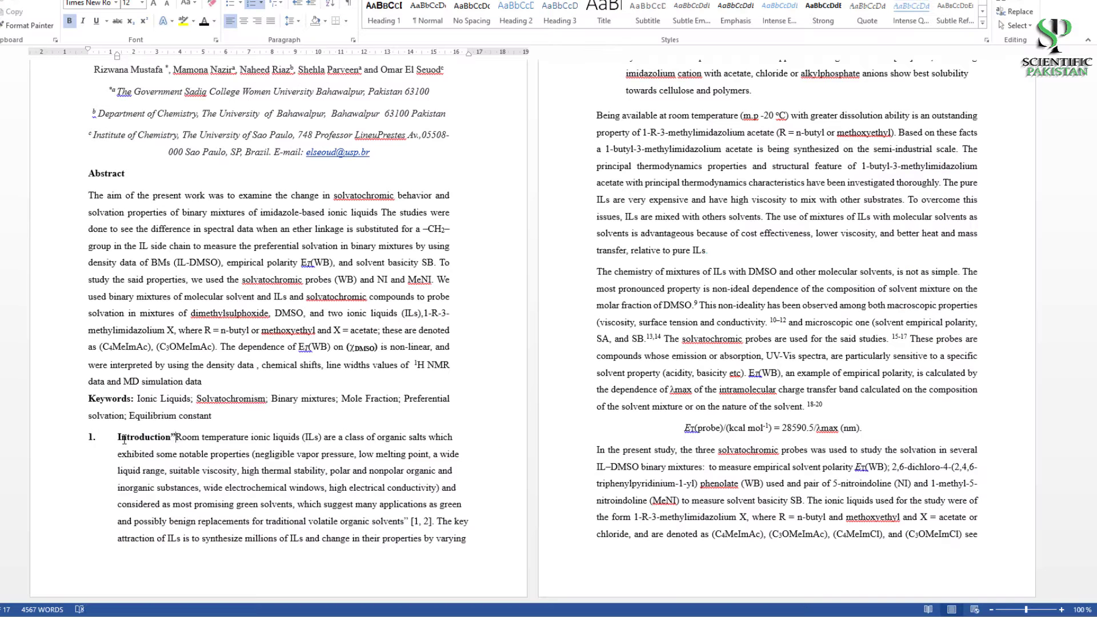
{"action": "key", "text": "BackSpace"}
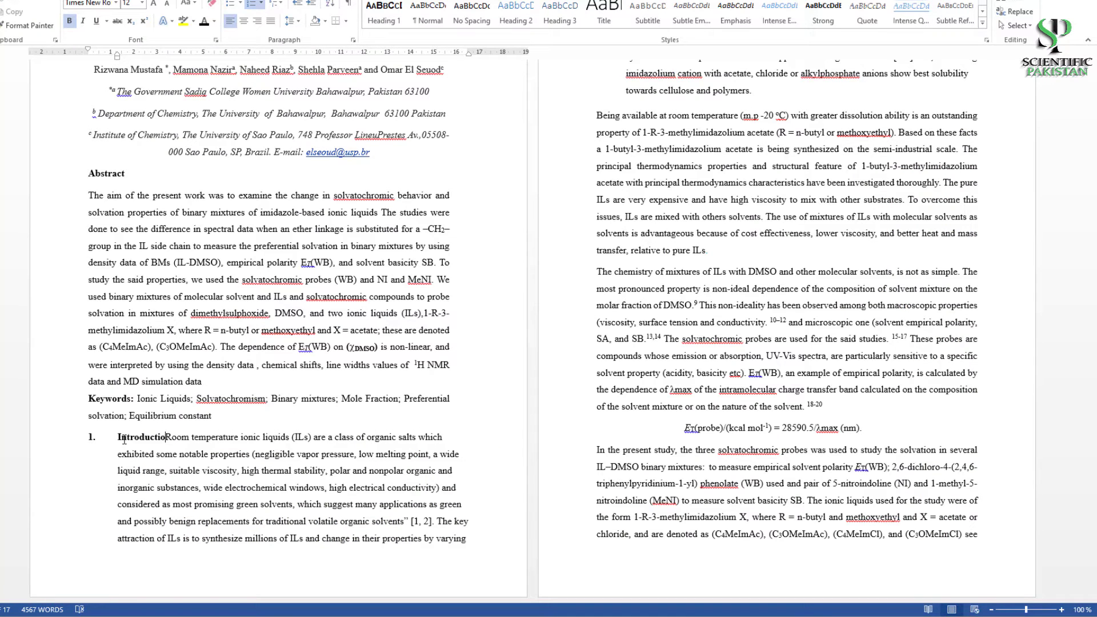
{"action": "type", "text": "n"}
{"action": "key", "text": "Return"}
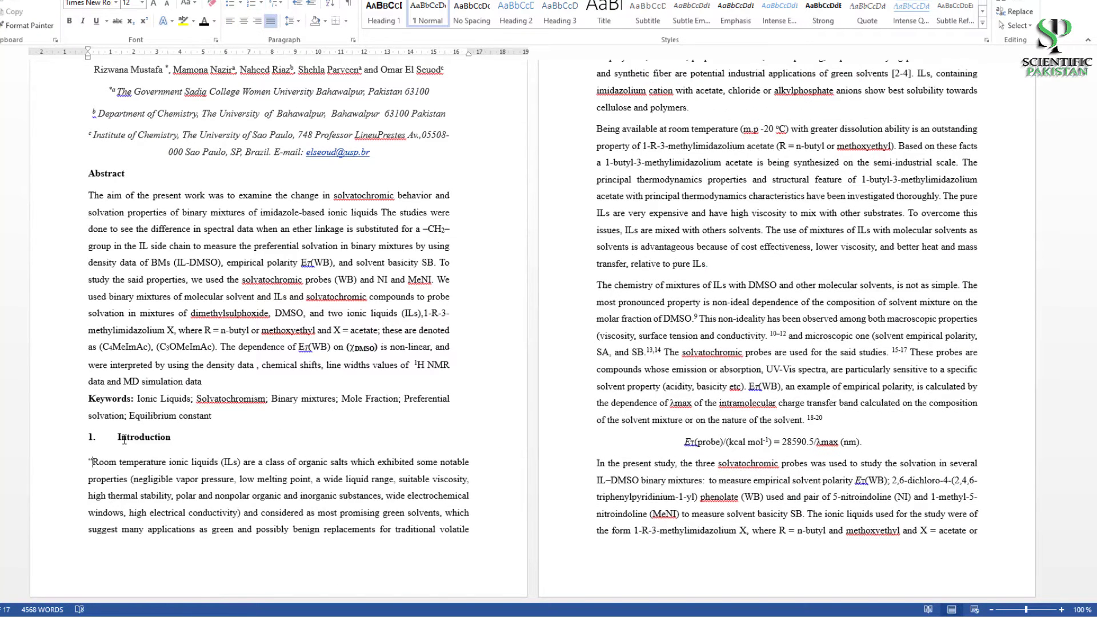
{"action": "key", "text": "Delete"}
{"action": "key", "text": "Tab"}
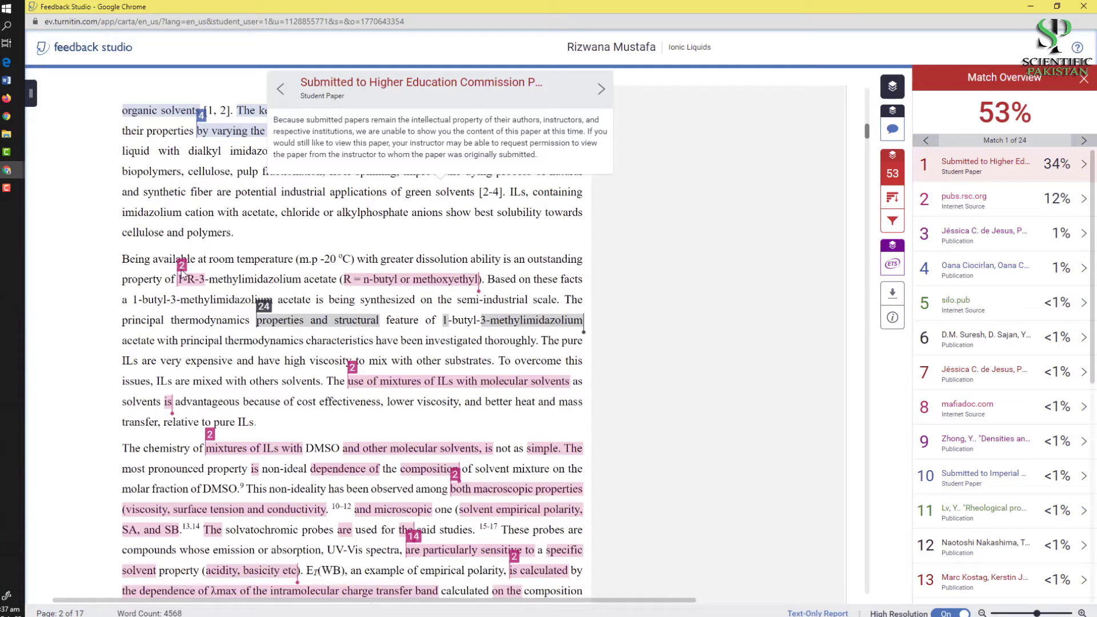
- Check the report's page 2 matches, and in the Word document quote the passage from "The chemistry of mixtures" to "molar fraction of DMSO."
{"action": "scroll", "coordinate": [368, 394], "scroll_direction": "down", "scroll_amount": 3}
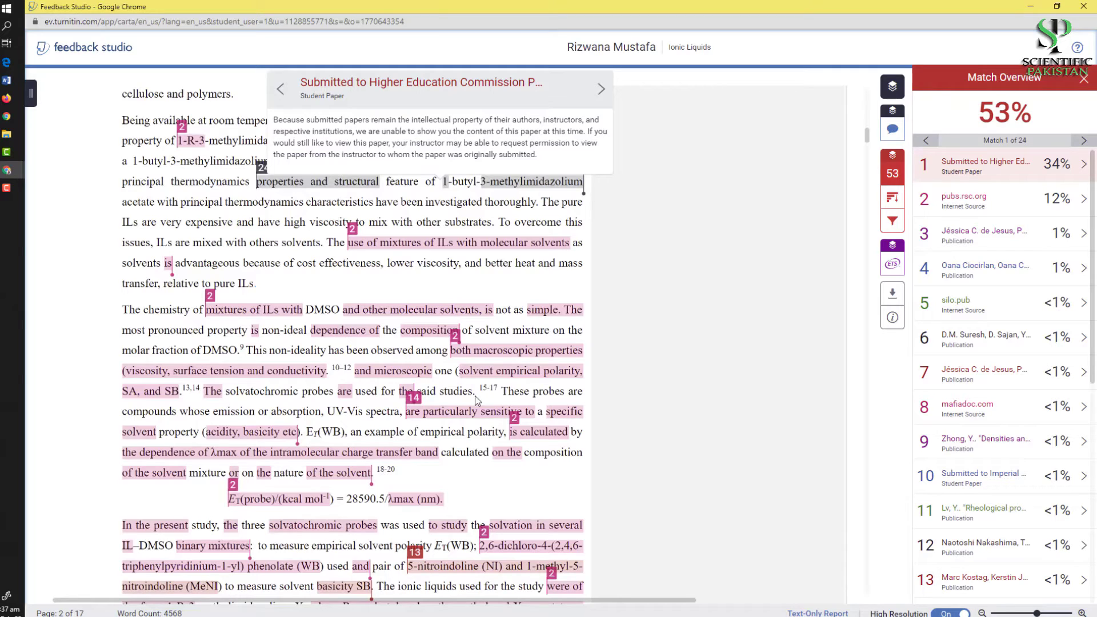
{"action": "left_click", "coordinate": [7, 171]}
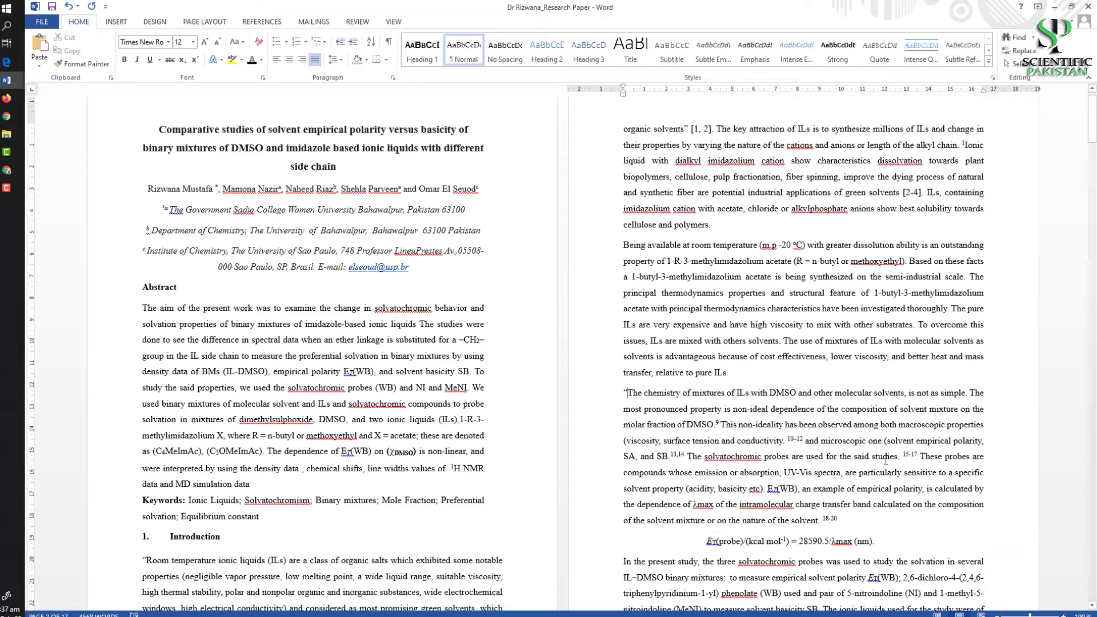
{"action": "left_click", "coordinate": [732, 417]}
{"action": "type", "text": "\""}
{"action": "type", "text": "\""}
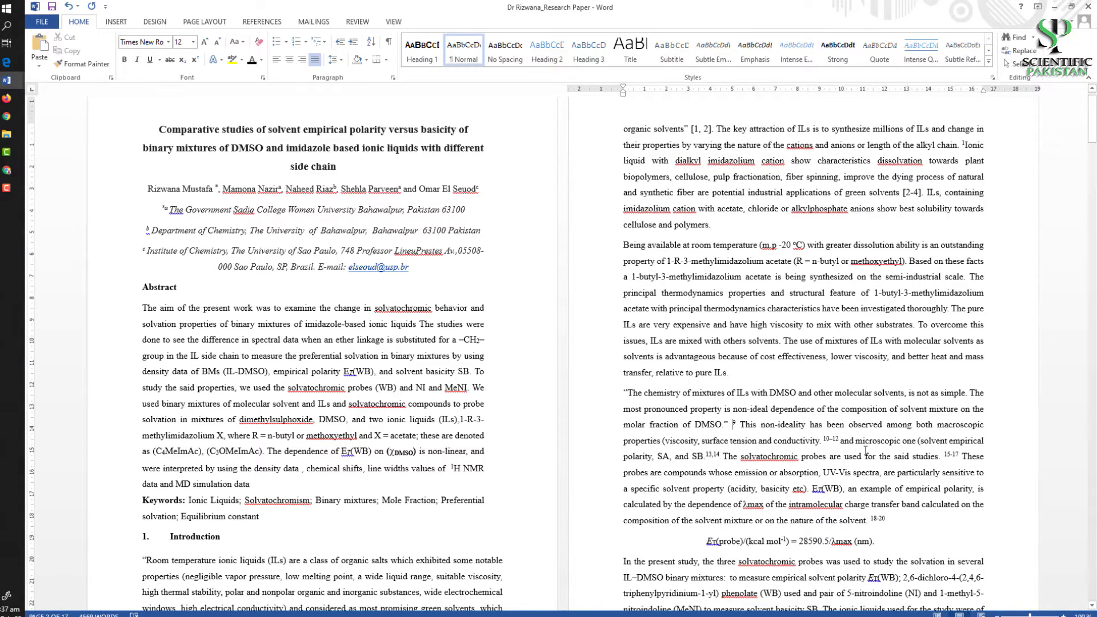
- Enclose "This non-ideality … conductivity." and "microscopic one … said studies." in separate pairs of quotation marks, each closing before its citation number
{"action": "left_click", "coordinate": [842, 441]}
{"action": "type", "text": "\""}
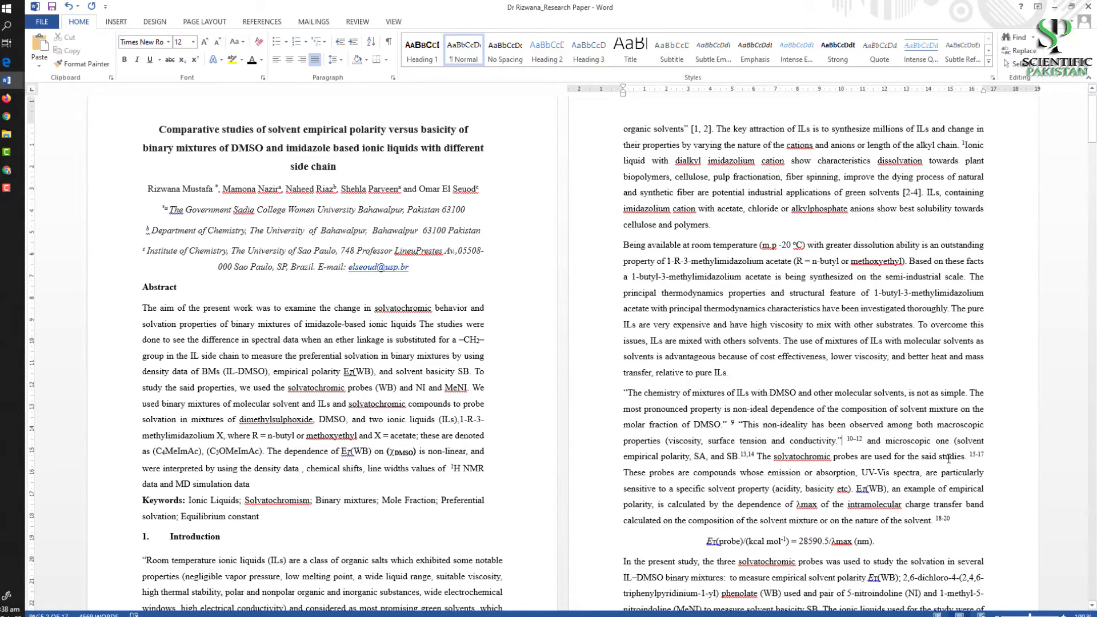
{"action": "left_click", "coordinate": [886, 440]}
{"action": "type", "text": "“"}
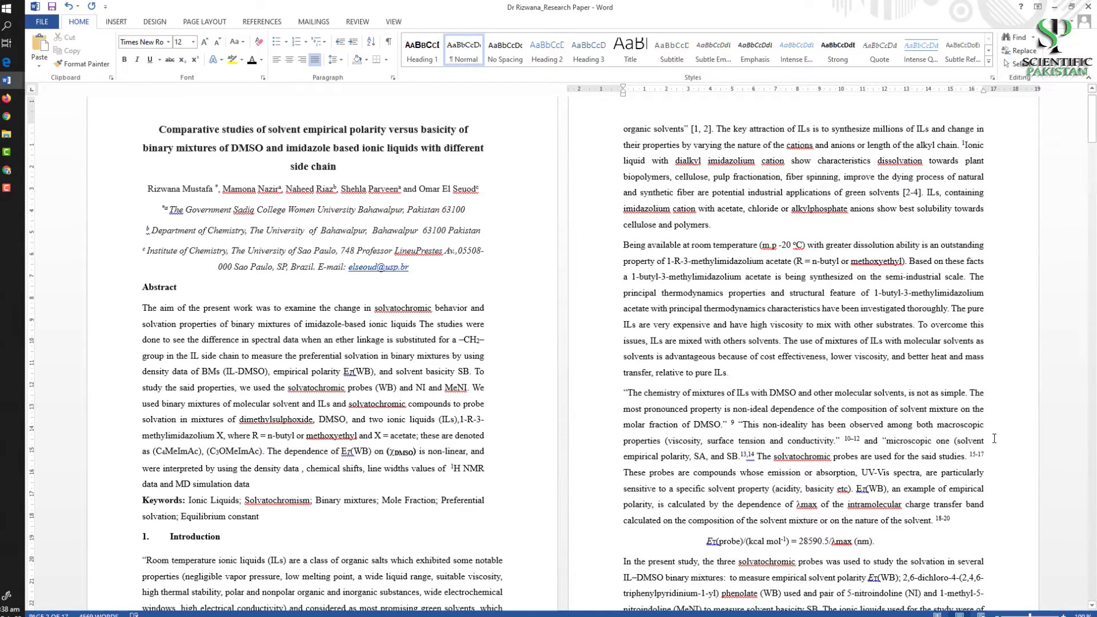
{"action": "left_click", "coordinate": [967, 456]}
{"action": "type", "text": "\""}
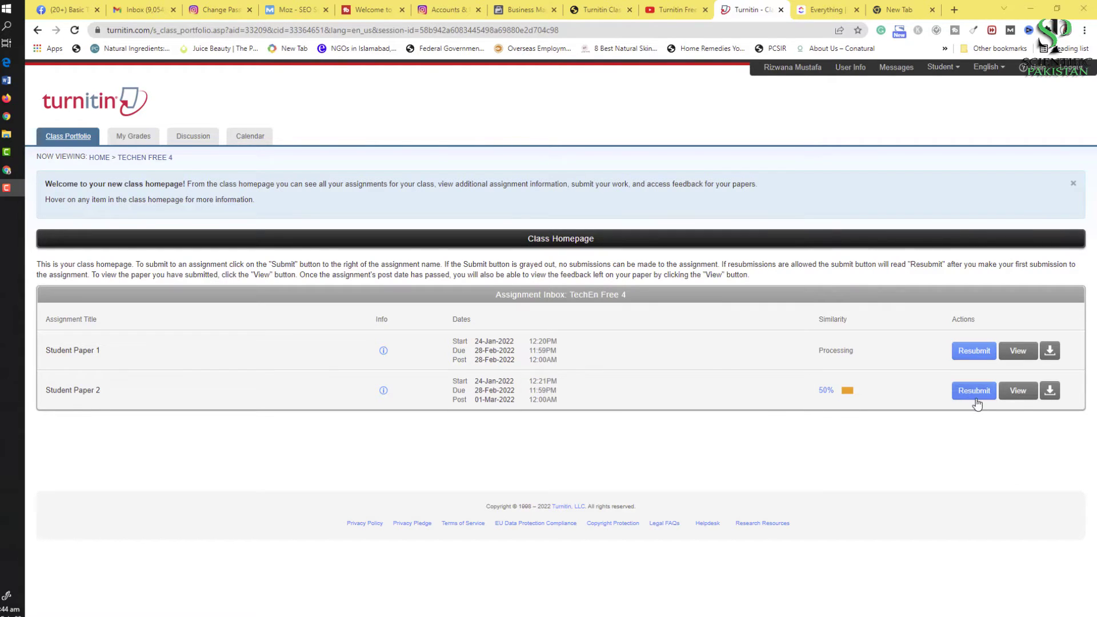
- Open the resubmitted Student Paper 2 in a maximized Turnitin report and examine the quoted Introduction passages for match highlighting
{"action": "left_click", "coordinate": [1018, 391]}
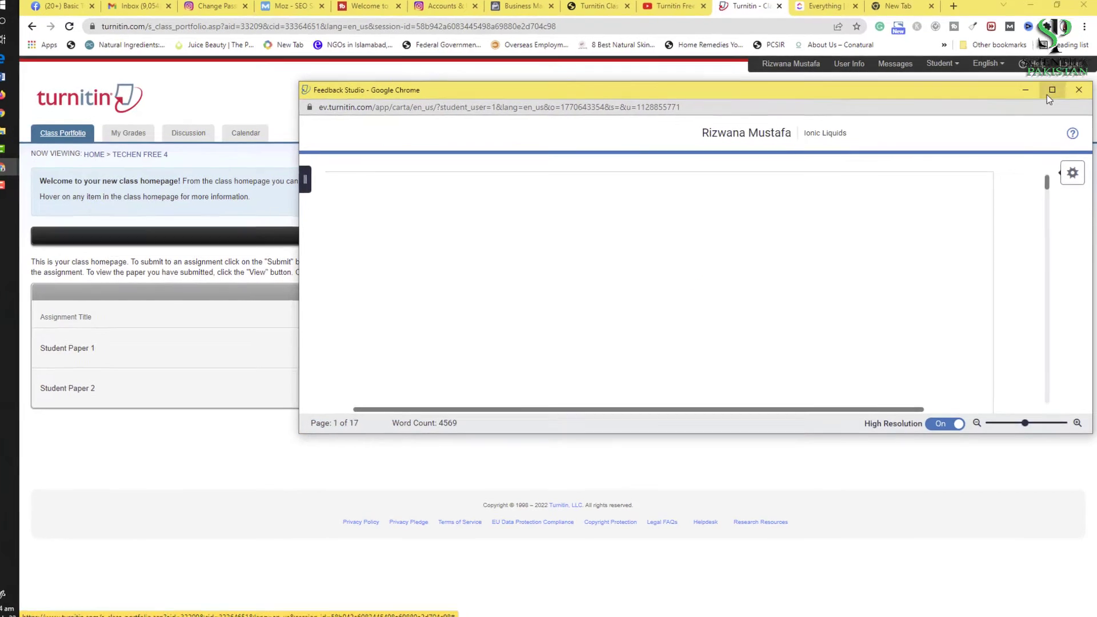
{"action": "left_click", "coordinate": [1049, 92]}
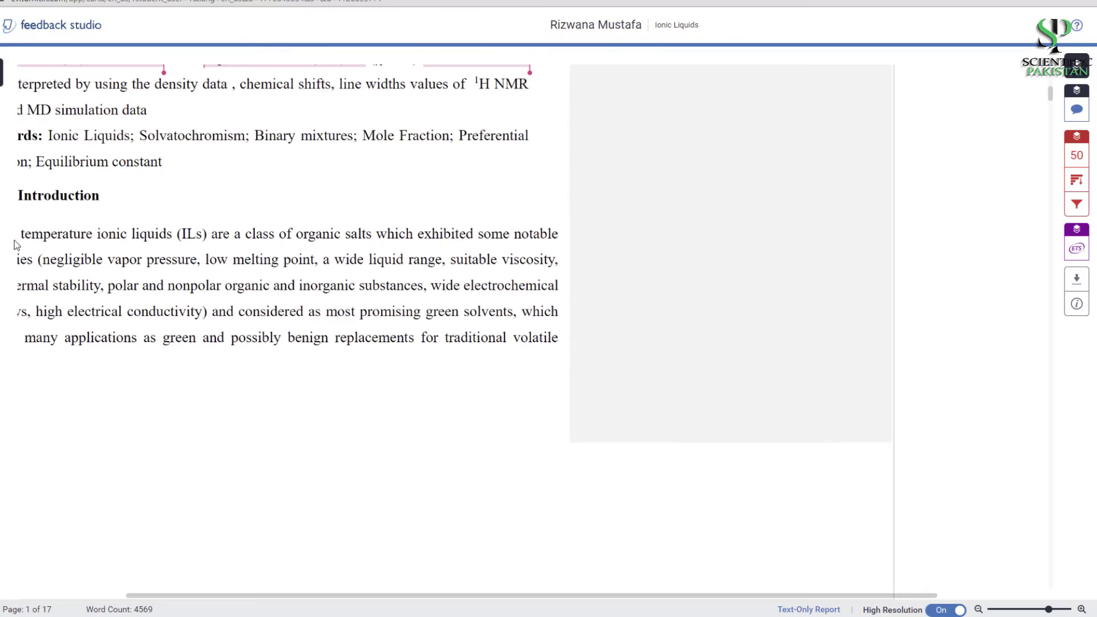
{"action": "scroll", "coordinate": [91, 526], "scroll_direction": "down", "scroll_amount": 2}
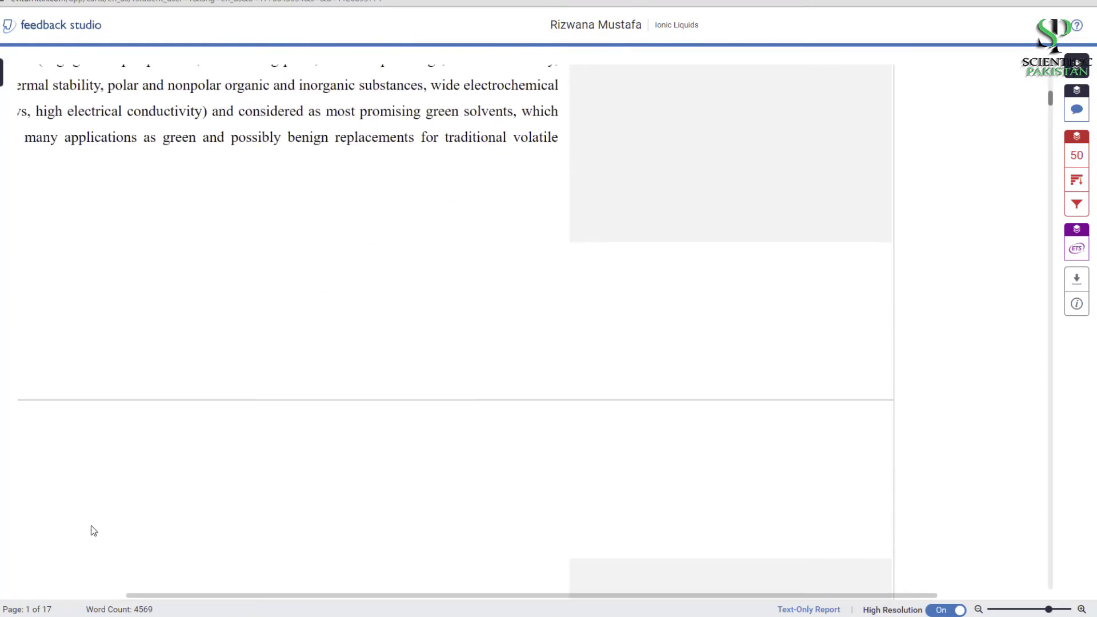
{"action": "scroll", "coordinate": [132, 412], "scroll_direction": "up", "scroll_amount": 1}
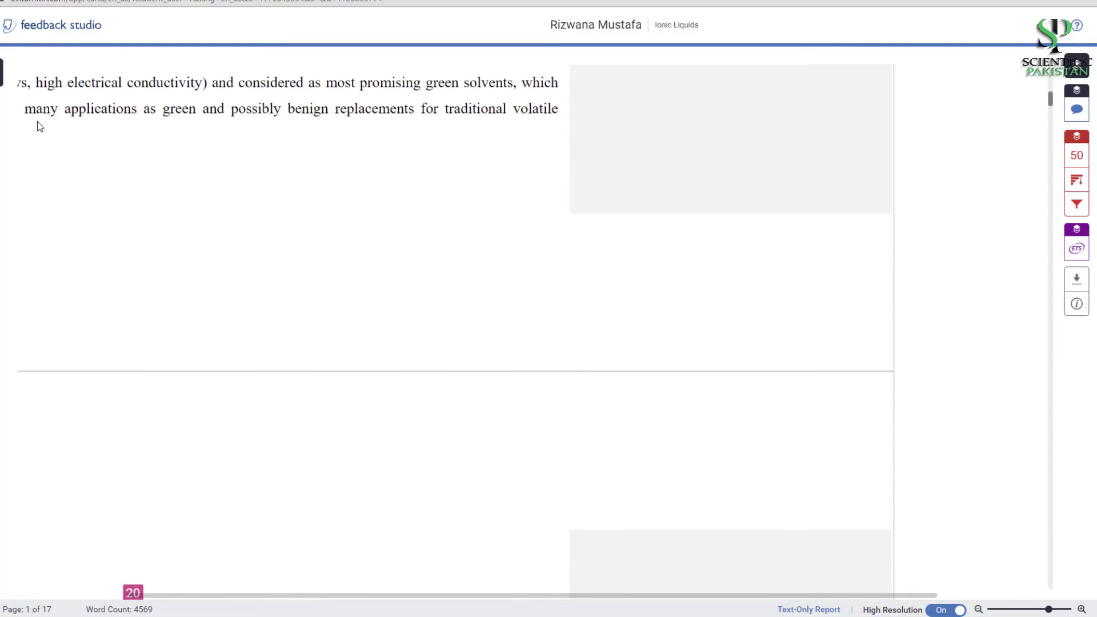
{"action": "scroll", "coordinate": [155, 149], "scroll_direction": "up", "scroll_amount": 2}
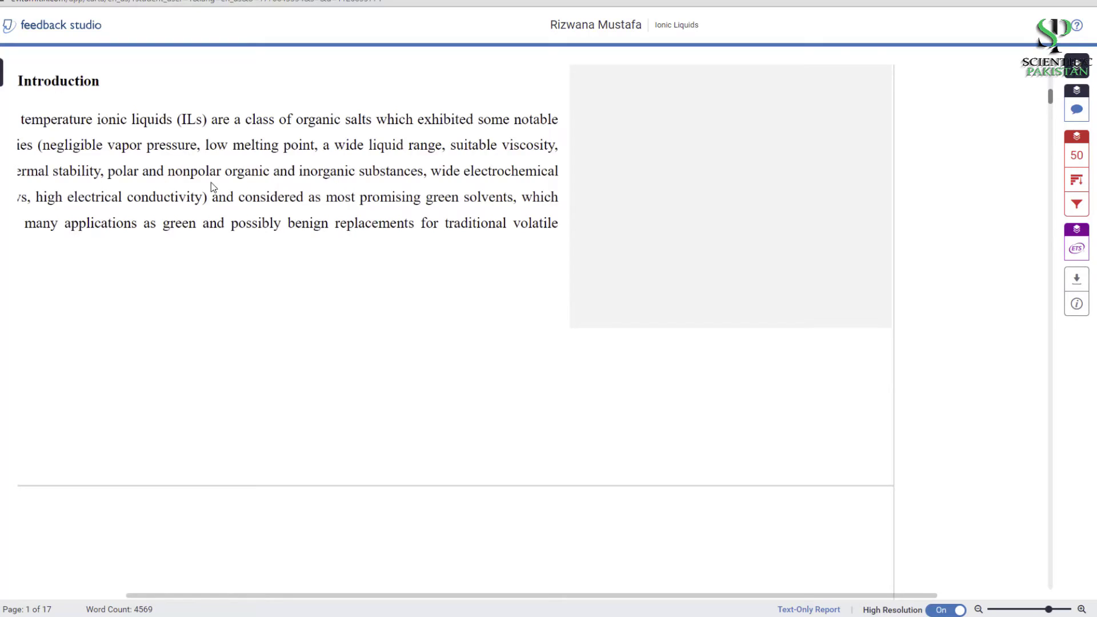
{"action": "scroll", "coordinate": [212, 184], "scroll_direction": "up", "scroll_amount": 1}
{"action": "scroll", "coordinate": [245, 241], "scroll_direction": "down", "scroll_amount": 12}
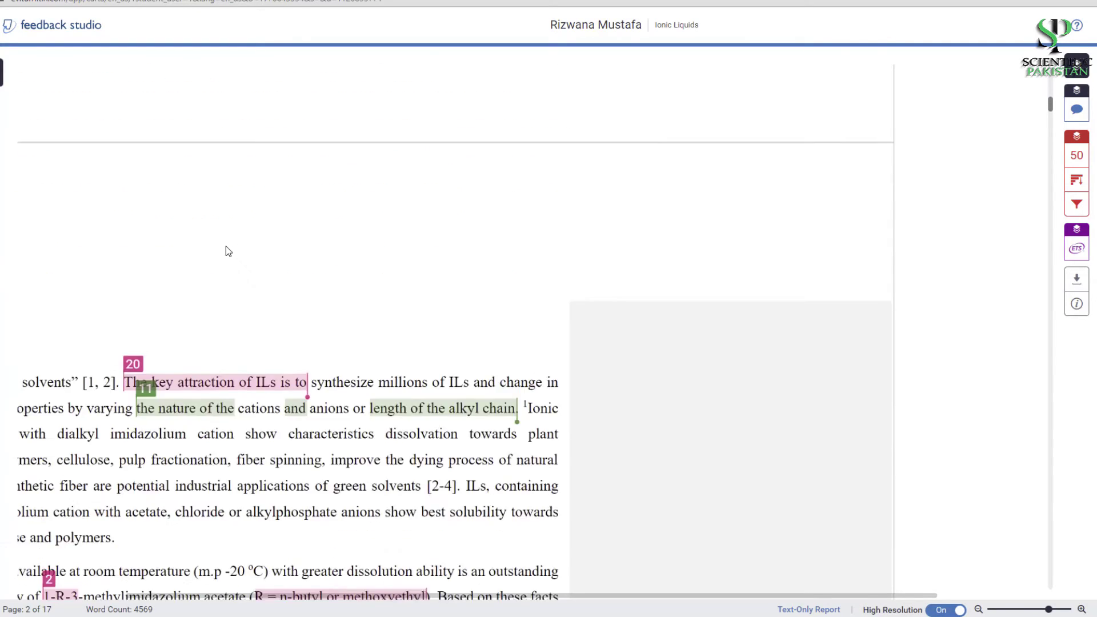
{"action": "scroll", "coordinate": [226, 242], "scroll_direction": "down", "scroll_amount": 3}
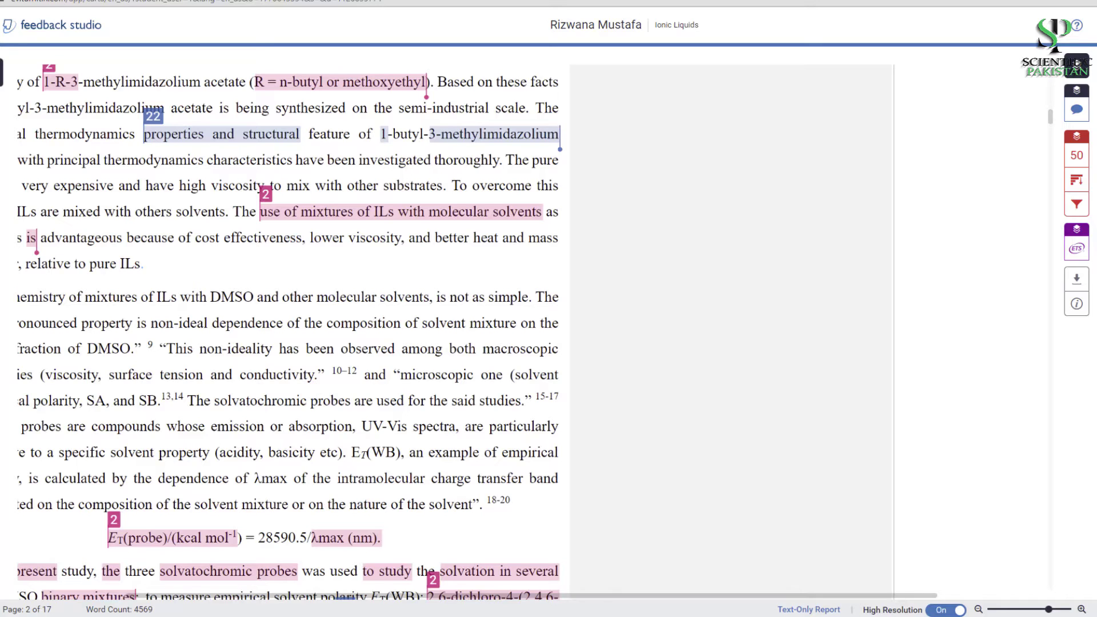
{"action": "mouse_move", "coordinate": [1, 133]}
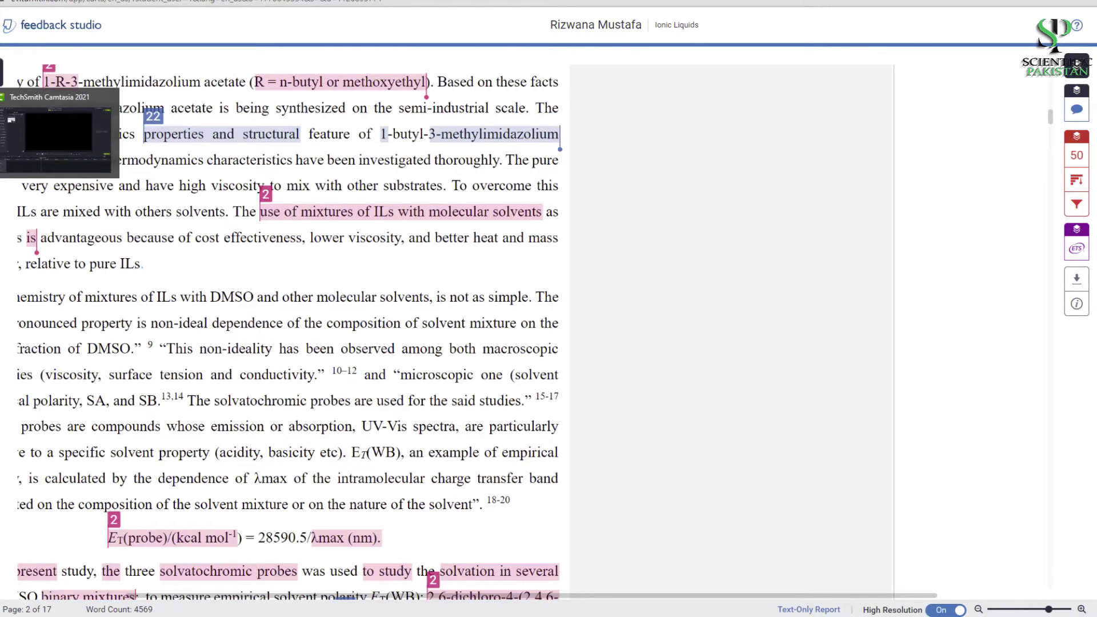
- Switch from the similarity report to the Turnitin class portfolio window and open a new browser tab
{"action": "mouse_move", "coordinate": [1, 152]}
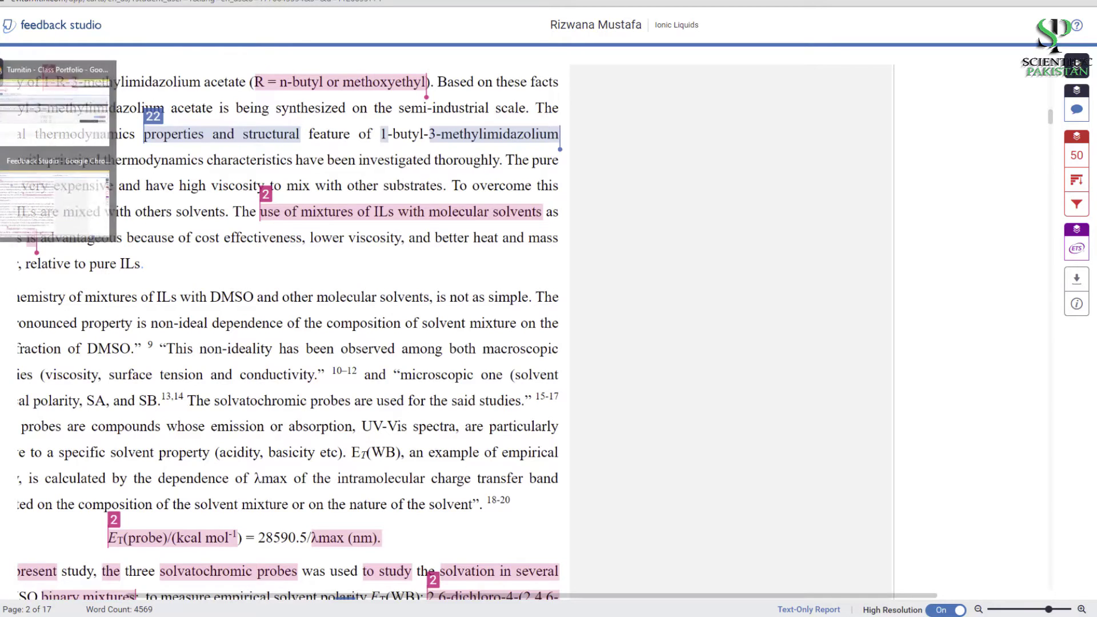
{"action": "left_click", "coordinate": [58, 122]}
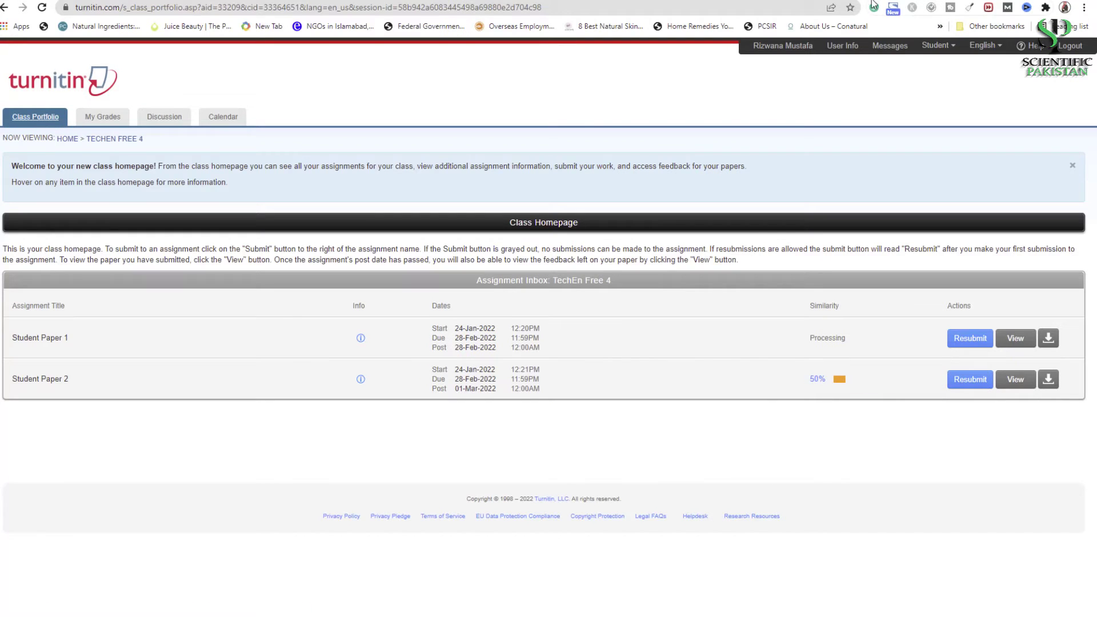
{"action": "key", "text": "ctrl+t"}
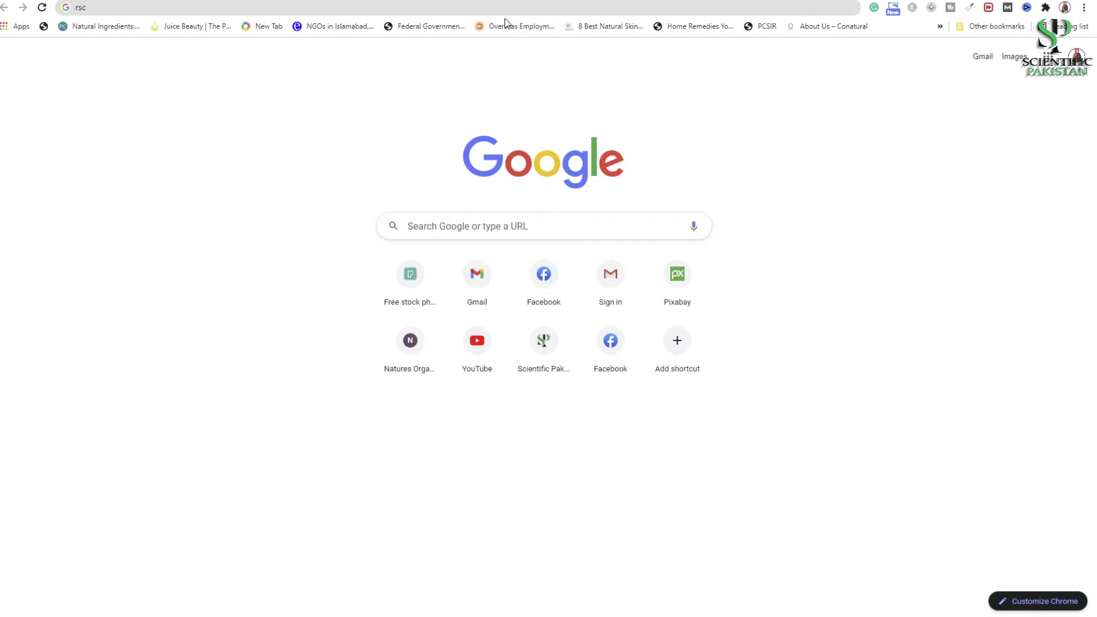
- Copy the Introduction text from "Room temperature ionic liquids" to "cellulose and polymers." in Word and paste it into the QuillBot paraphraser
{"action": "left_click", "coordinate": [3, 277]}
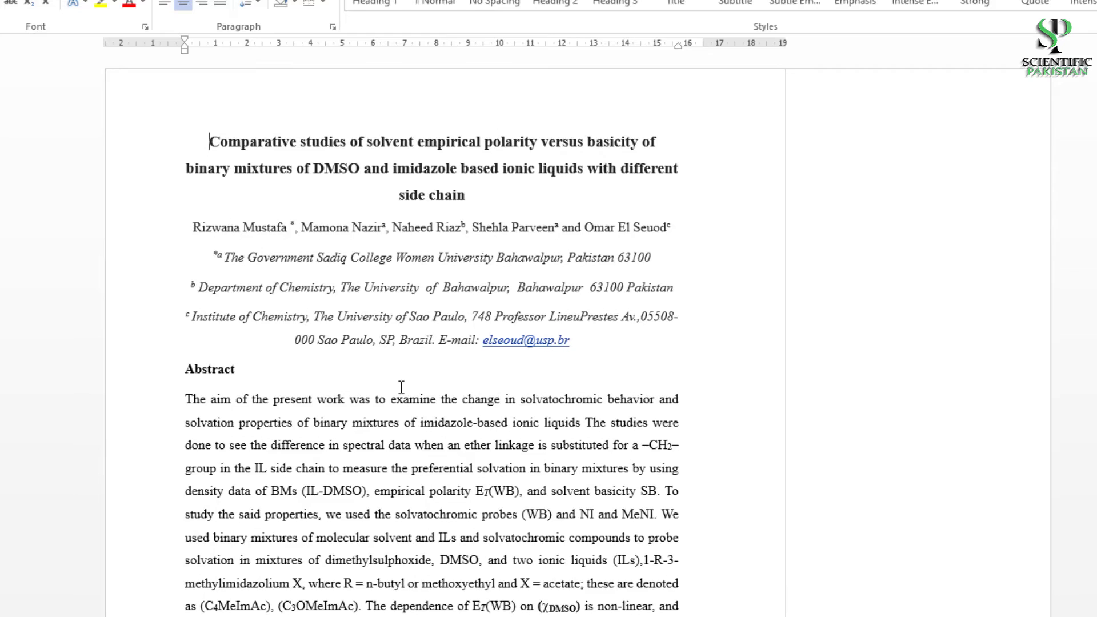
{"action": "scroll", "coordinate": [326, 466], "scroll_direction": "down", "scroll_amount": 3}
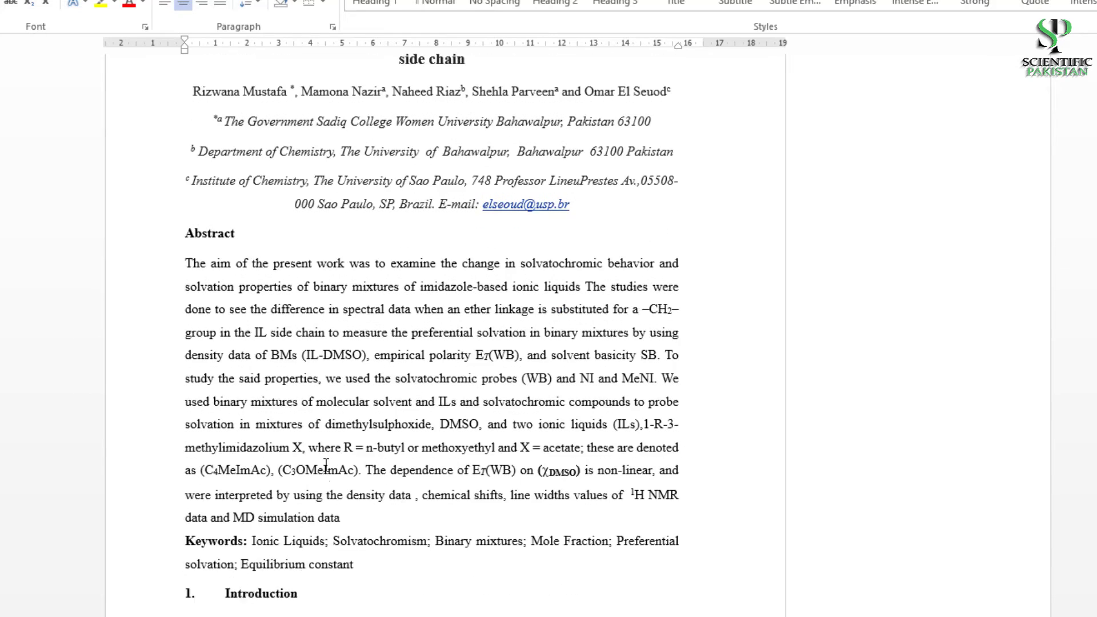
{"action": "scroll", "coordinate": [326, 465], "scroll_direction": "down", "scroll_amount": 6}
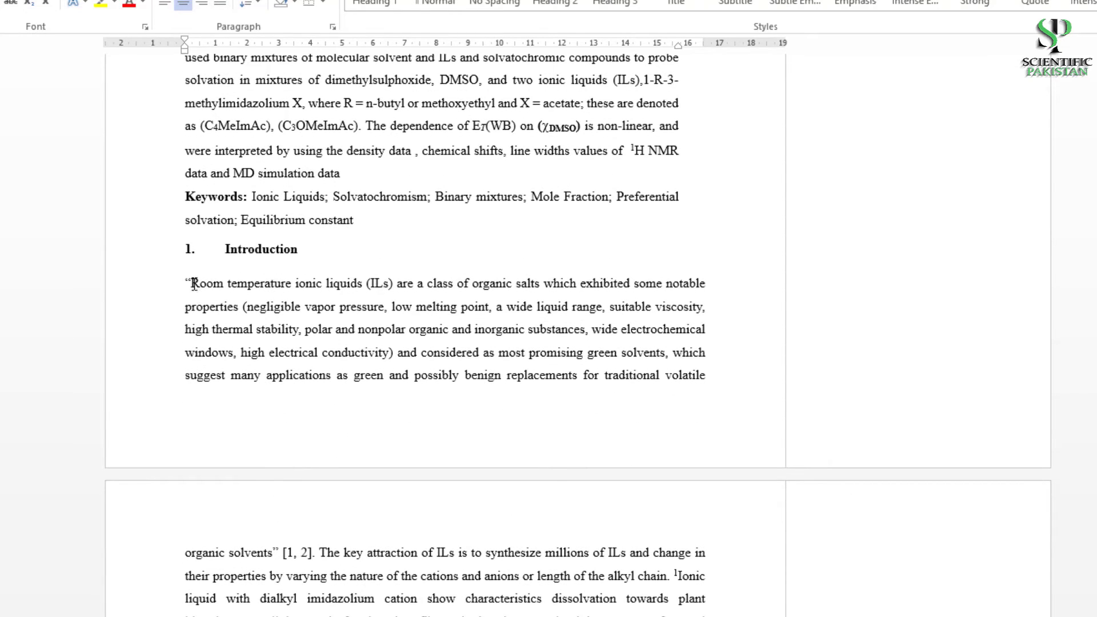
{"action": "left_click_drag", "start_coordinate": [194, 284], "coordinate": [434, 614]}
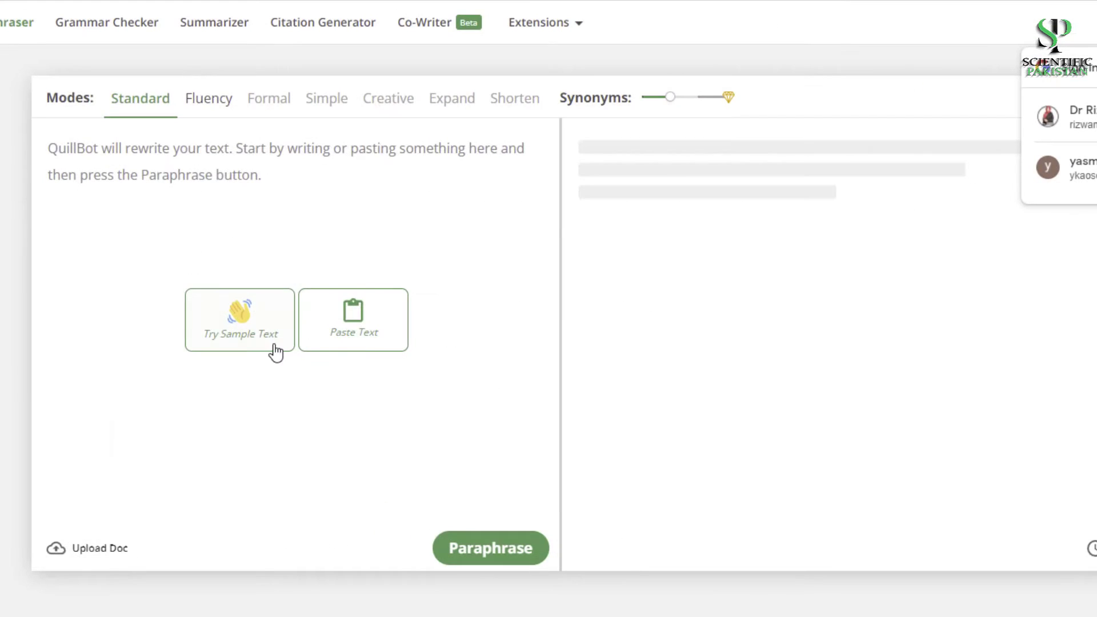
{"action": "left_click", "coordinate": [384, 347]}
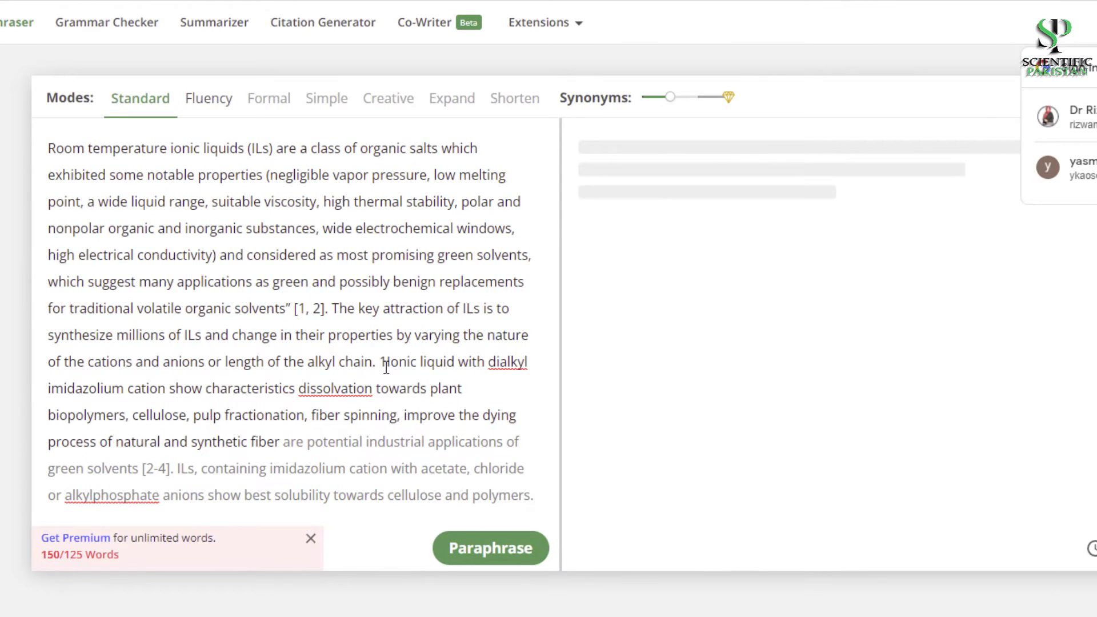
- Remove the pasted text from "Ionic liquid with dialkyl imidazolium" onward and paraphrase the remaining passage in Standard mode
{"action": "left_click_drag", "start_coordinate": [380, 362], "coordinate": [539, 498]}
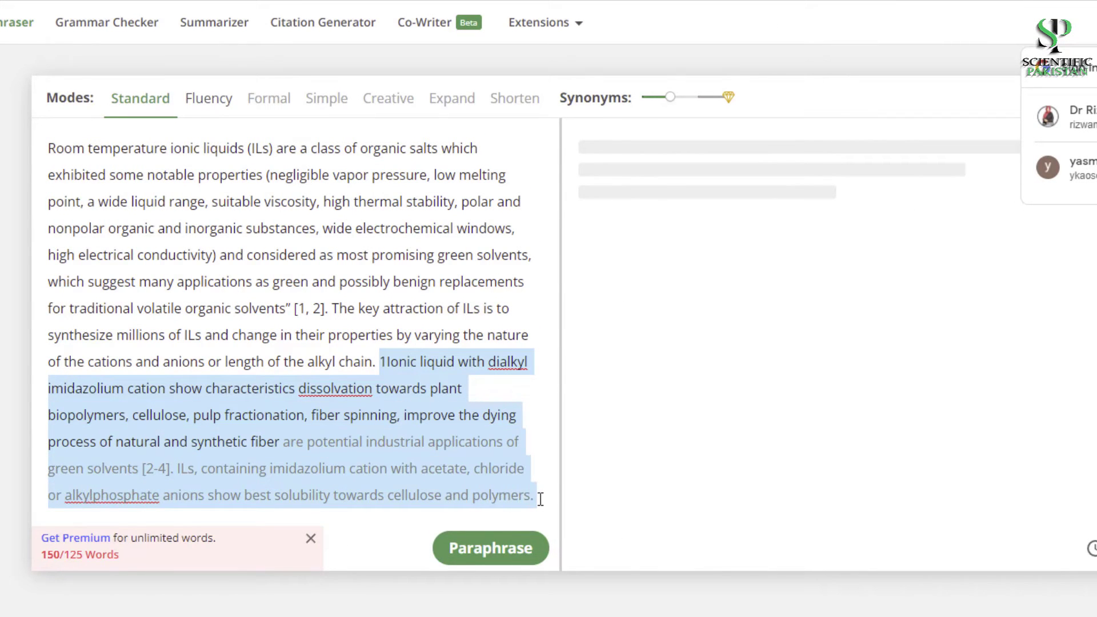
{"action": "key", "text": "BackSpace"}
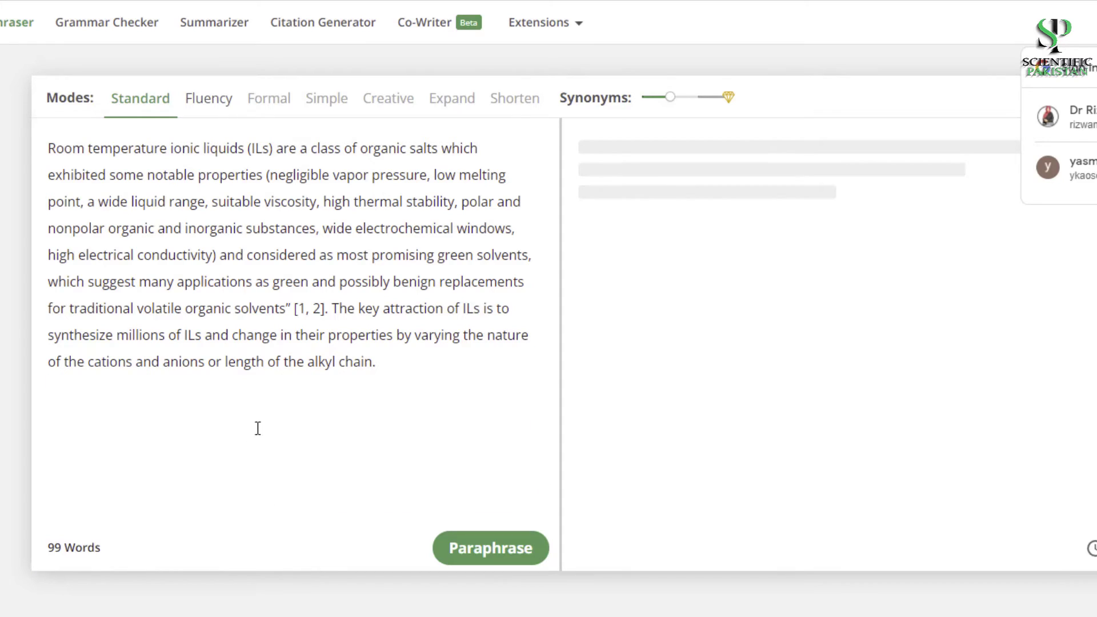
{"action": "left_click", "coordinate": [476, 534]}
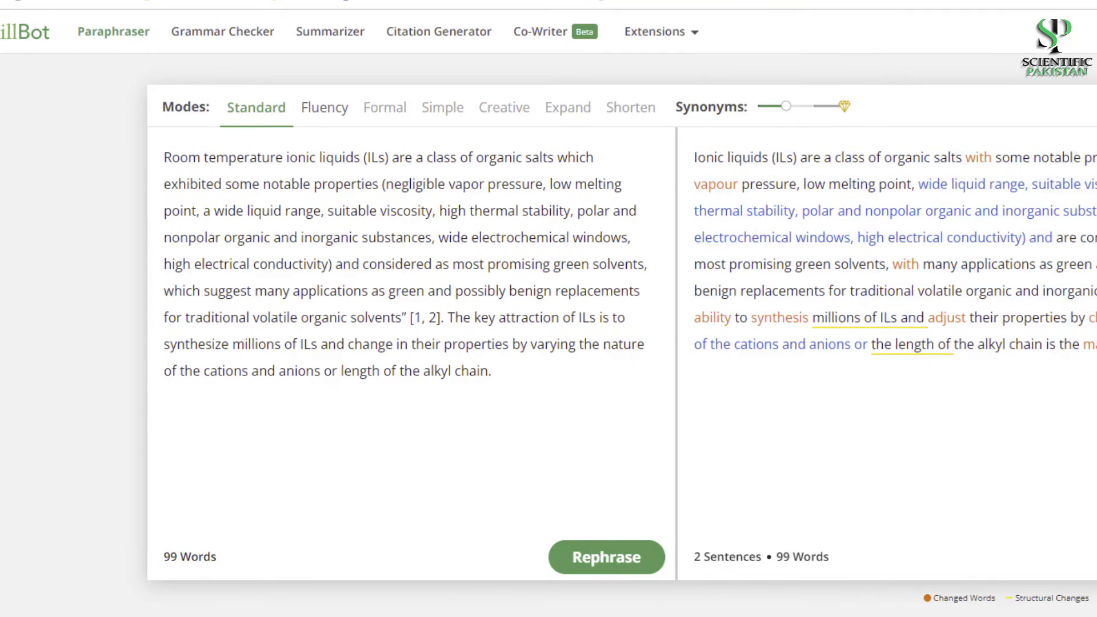
- Examine the alternatives offered for "properties", "liquid", "viscosity", "adjust", "organic and inorganic substances" and "volatile" in the paraphrased text
{"action": "left_click", "coordinate": [866, 192]}
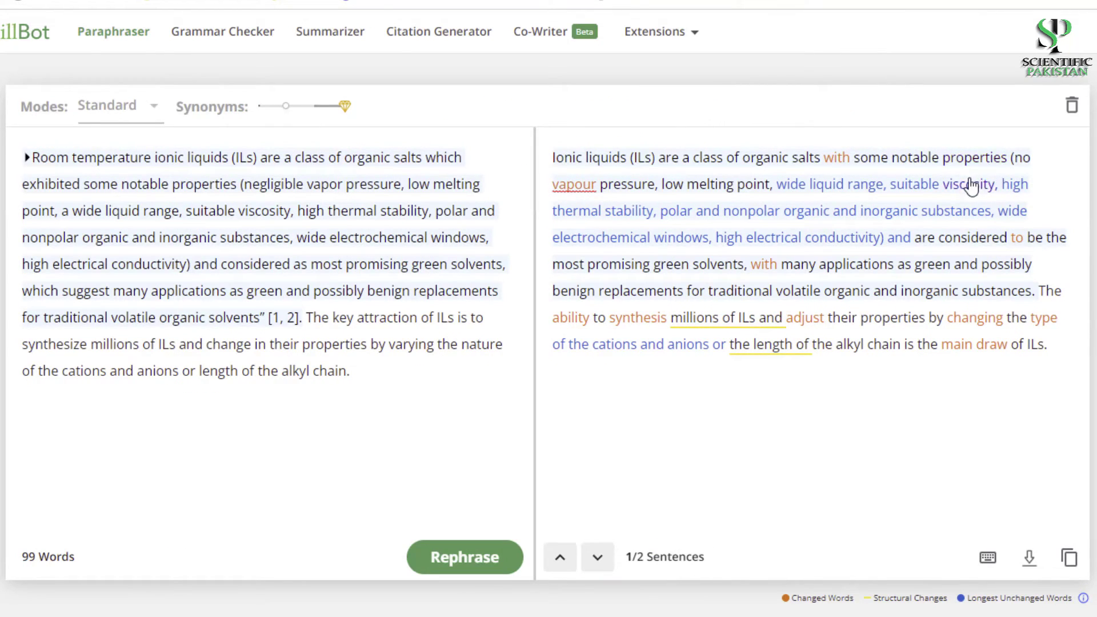
{"action": "left_click", "coordinate": [965, 162]}
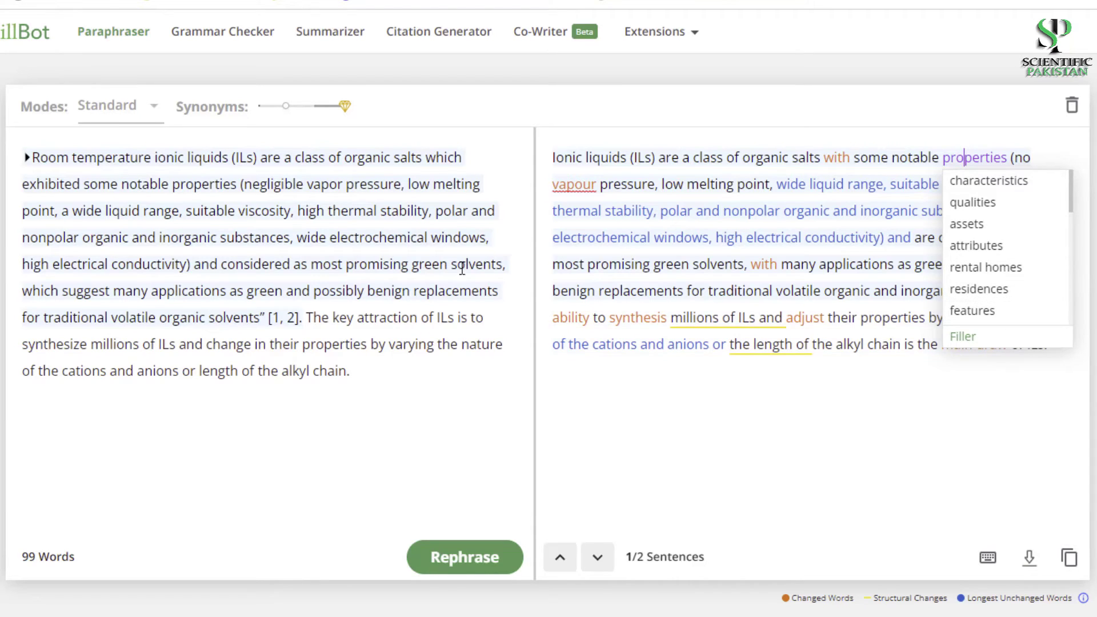
{"action": "left_click", "coordinate": [824, 189]}
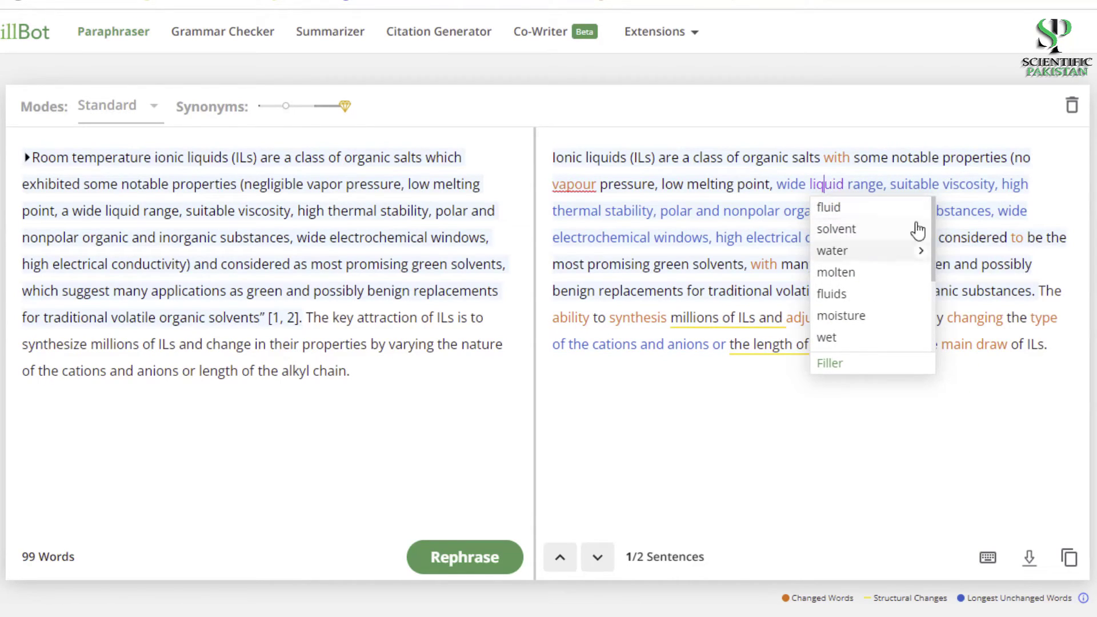
{"action": "left_click", "coordinate": [969, 188]}
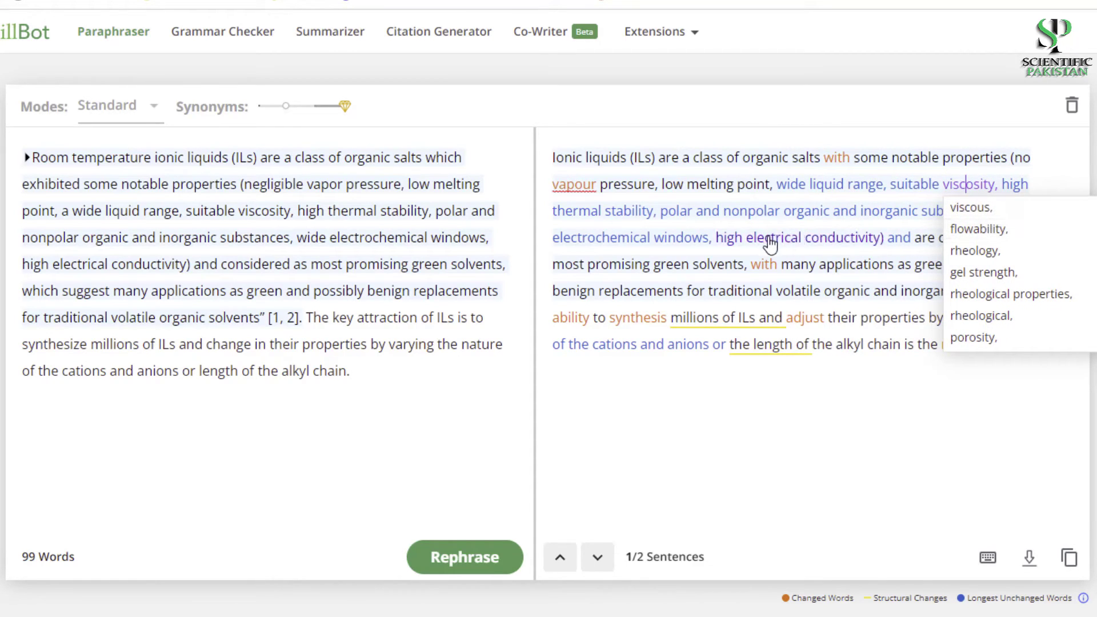
{"action": "left_click", "coordinate": [812, 318]}
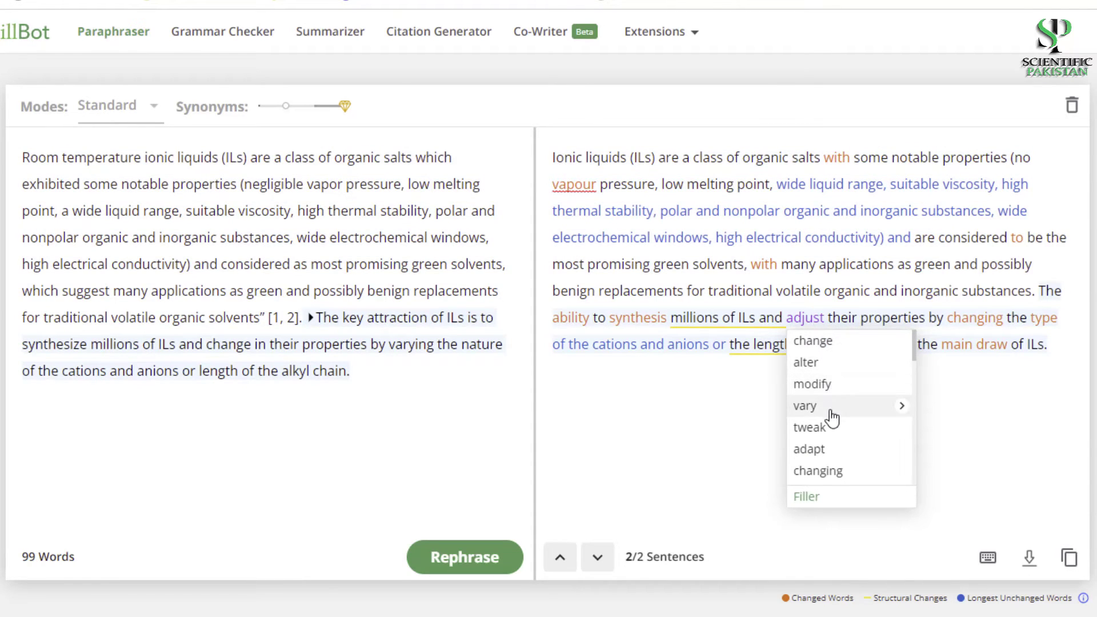
{"action": "left_click", "coordinate": [999, 294]}
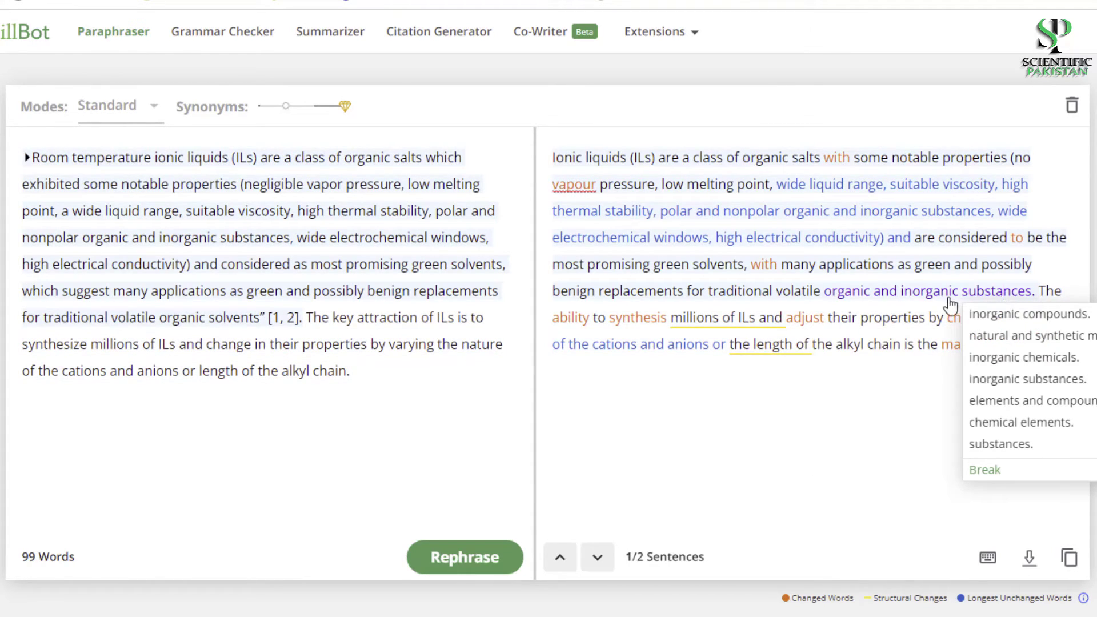
{"action": "left_click", "coordinate": [882, 294]}
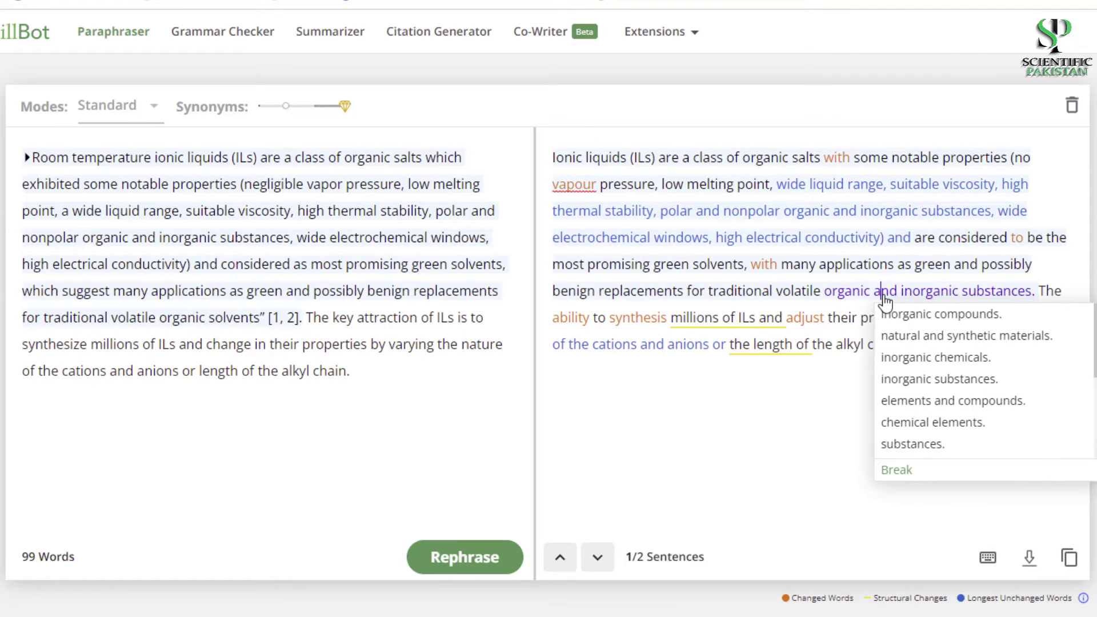
{"action": "left_click", "coordinate": [824, 298]}
{"action": "left_click", "coordinate": [798, 298]}
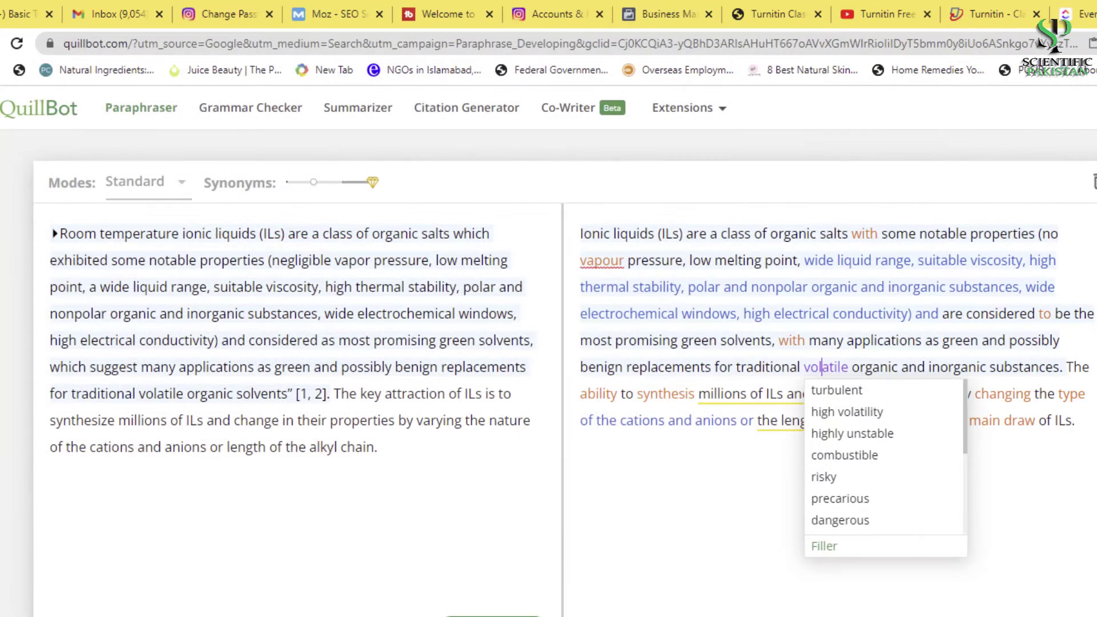
- Search the web for "grammarly microsoft word" in a new browser tab
{"action": "key", "text": "ctrl+t"}
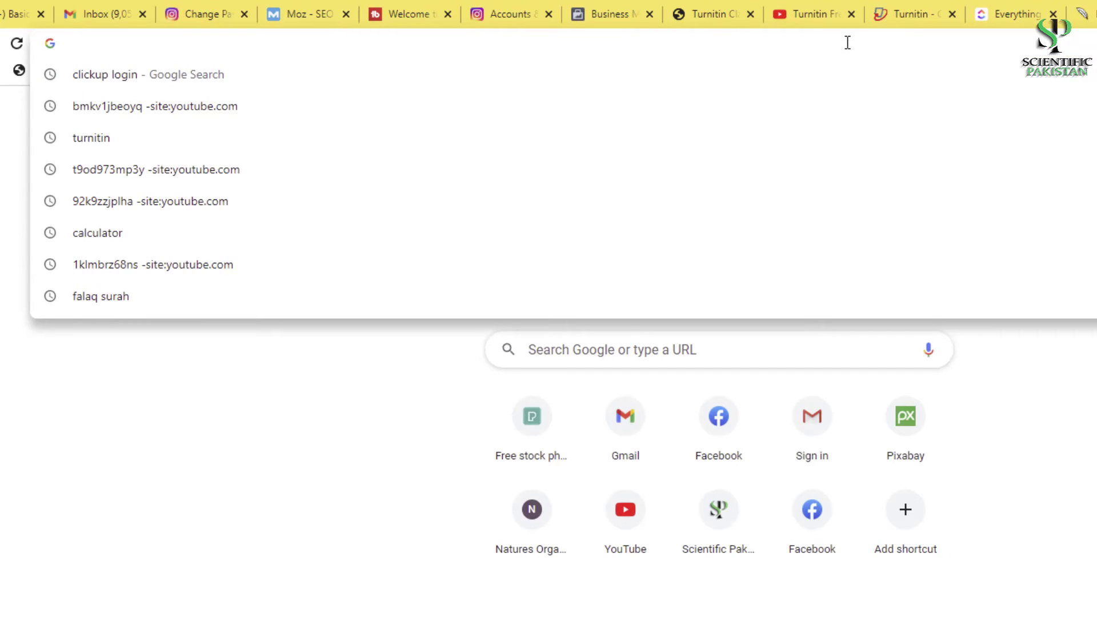
{"action": "type", "text": "gran"}
{"action": "key", "text": "BackSpace"}
{"action": "key", "text": "BackSpace"}
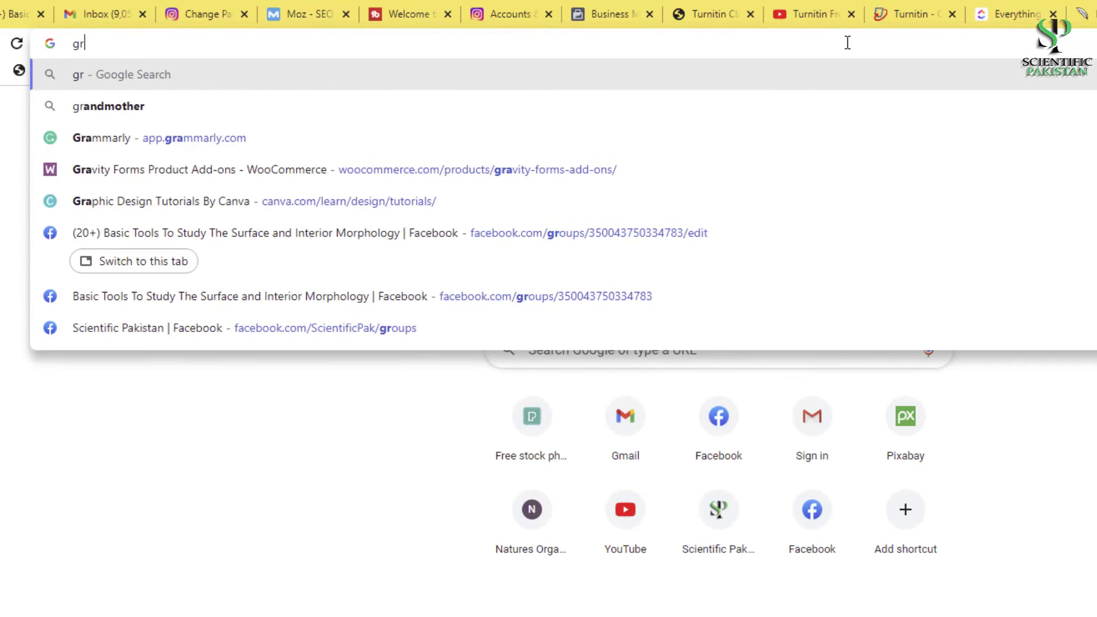
{"action": "type", "text": "mmarly mi"}
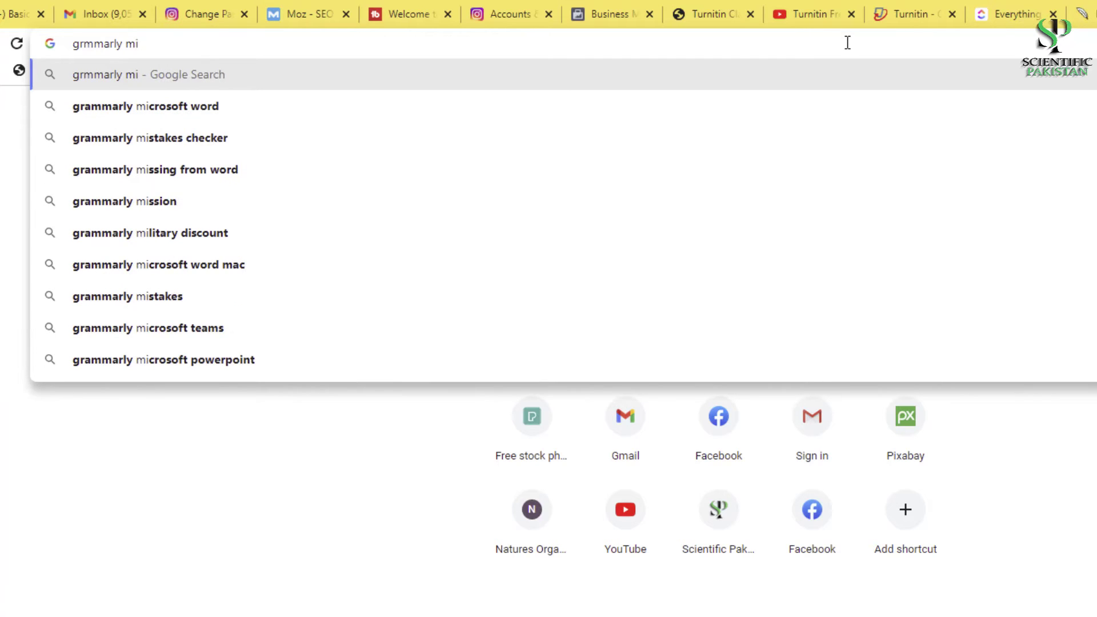
{"action": "left_click", "coordinate": [333, 105]}
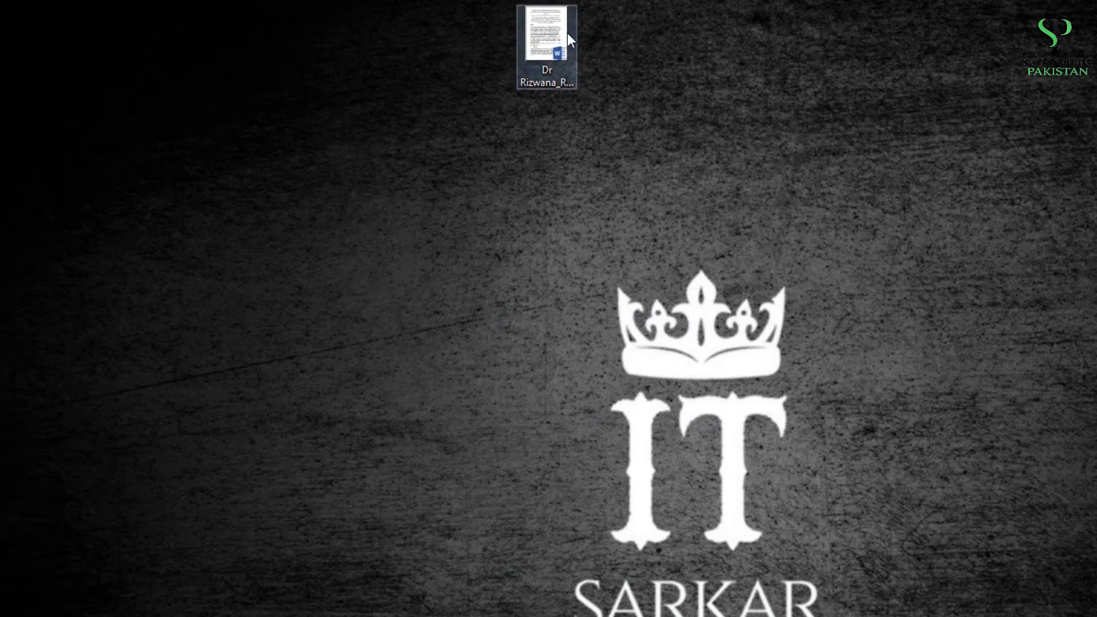
- Open the research paper from the desktop in Word and place the cursor in the paragraph beginning "Being available at room temperature"
{"action": "left_click", "coordinate": [567, 30]}
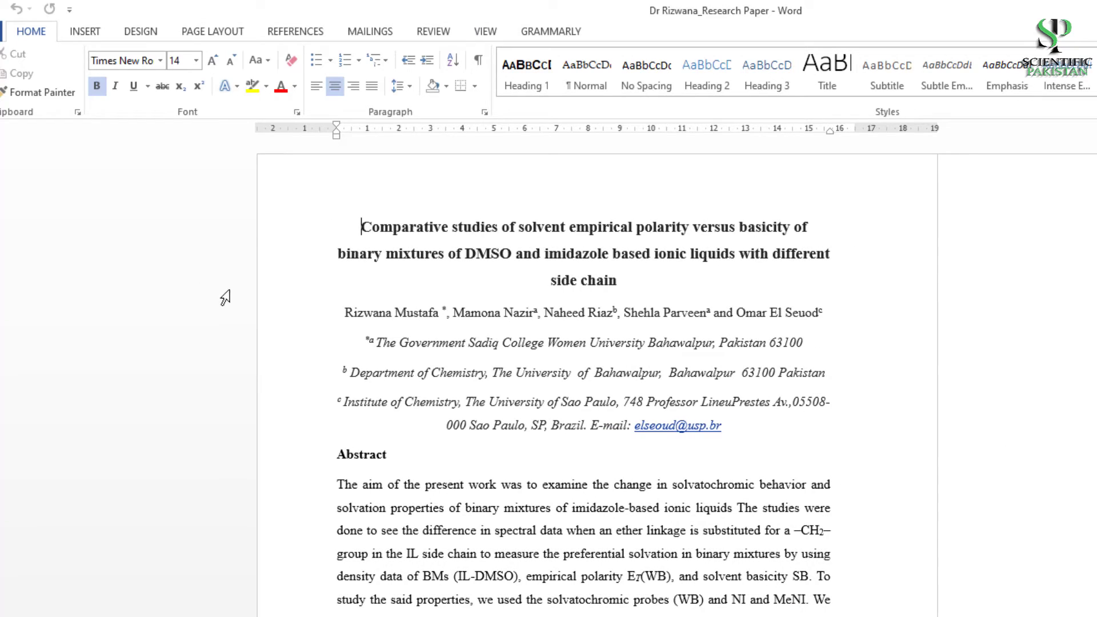
{"action": "left_click", "coordinate": [190, 291]}
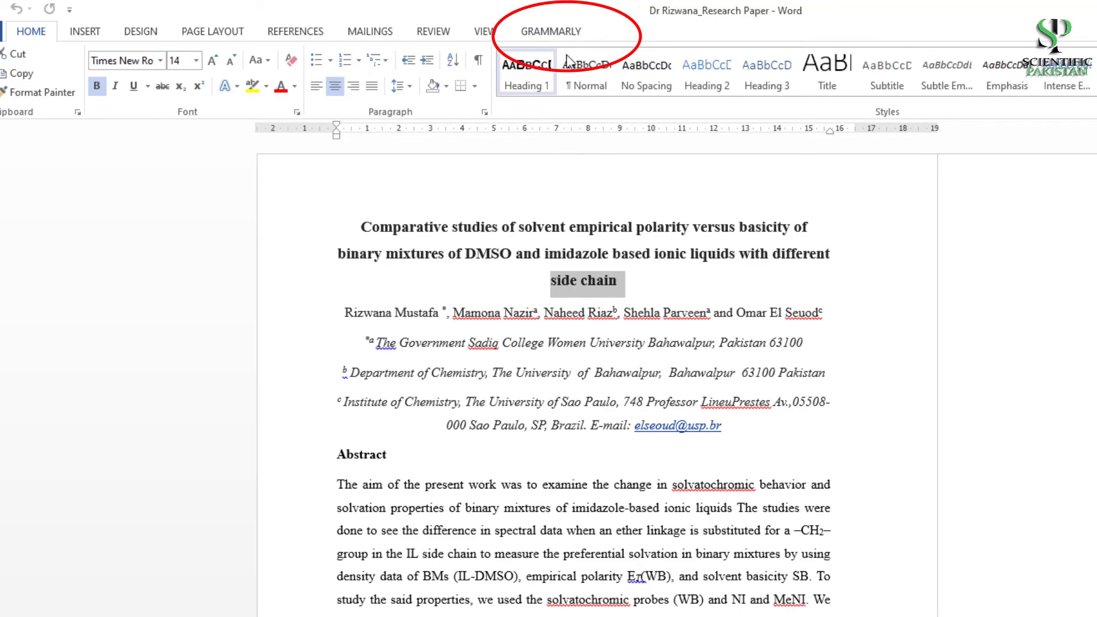
{"action": "scroll", "coordinate": [613, 572], "scroll_direction": "down", "scroll_amount": 13}
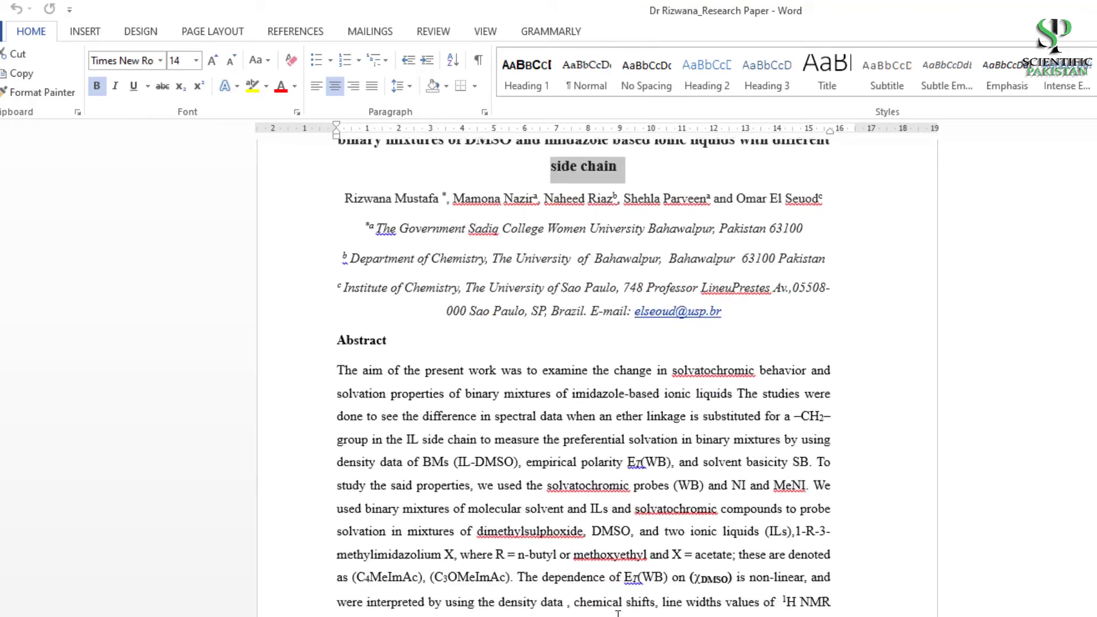
{"action": "left_click", "coordinate": [677, 525]}
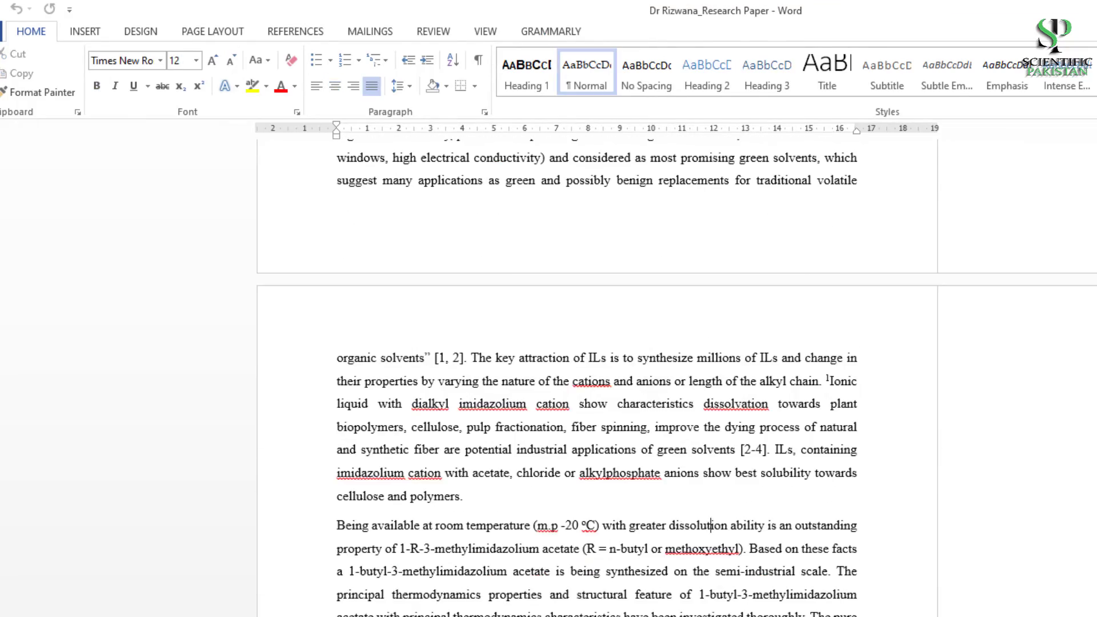
- Open the Grammarly add-in for the research paper and log in to the Grammarly account through the browser
{"action": "scroll", "coordinate": [613, 400], "scroll_direction": "down", "scroll_amount": 13}
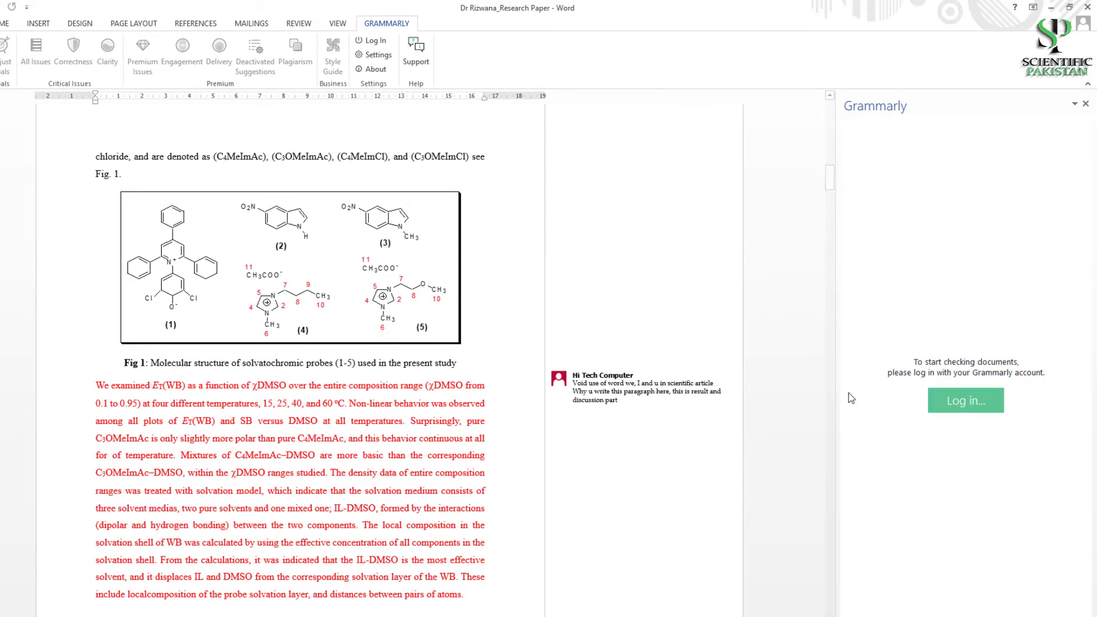
{"action": "left_click", "coordinate": [954, 405]}
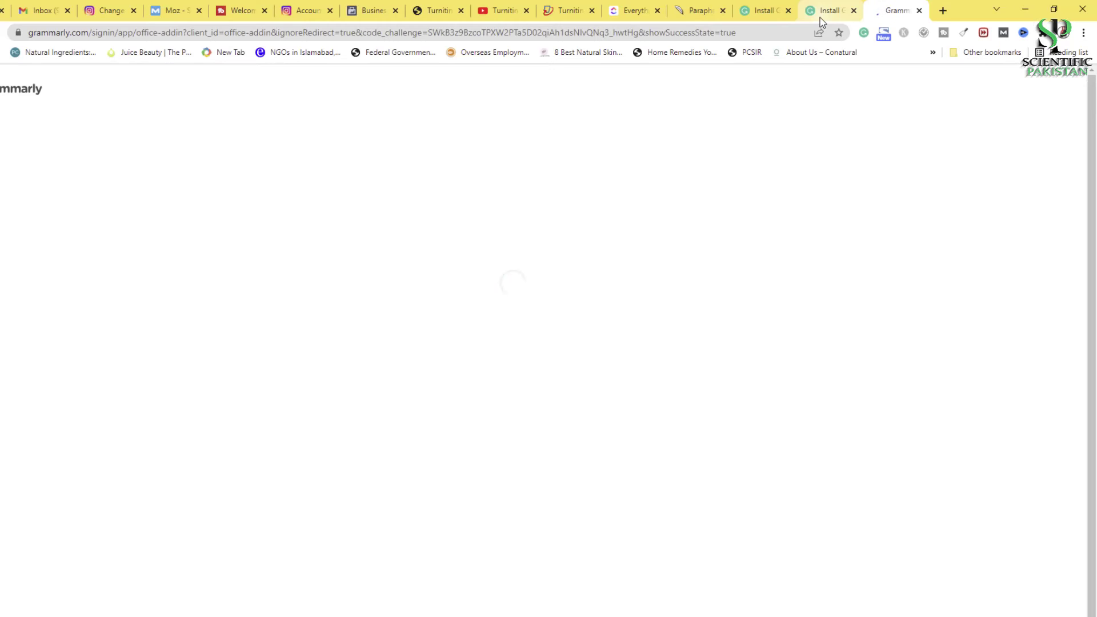
{"action": "left_click", "coordinate": [561, 297]}
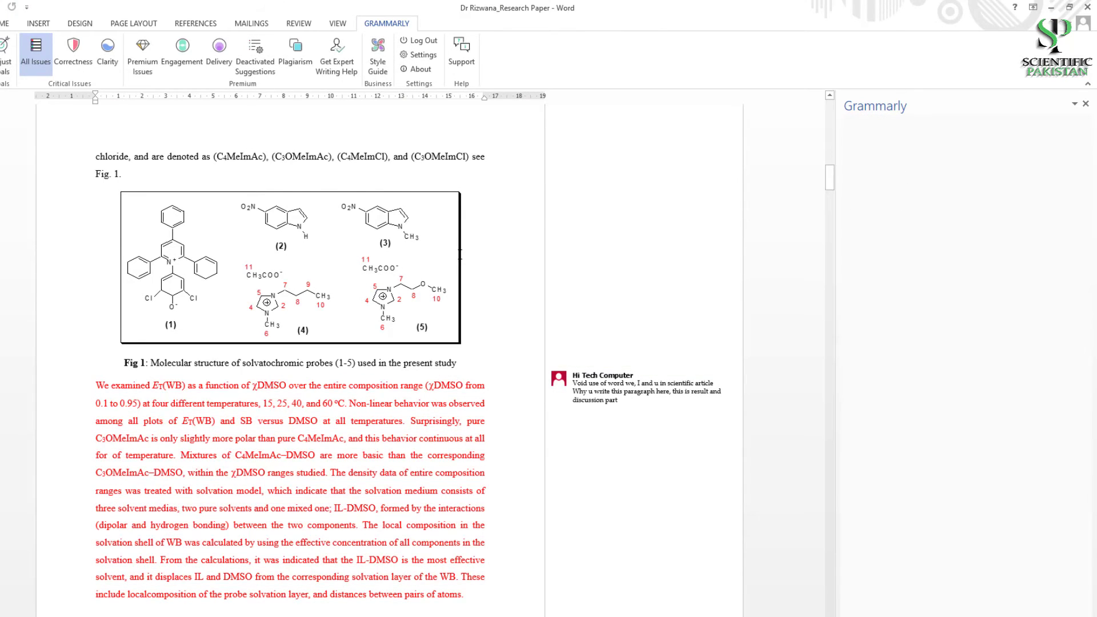
- Review Grammarly's punctuation suggestion for "non-linear" in the abstract and delete the comma after that word
{"action": "scroll", "coordinate": [474, 247], "scroll_direction": "up", "scroll_amount": 15}
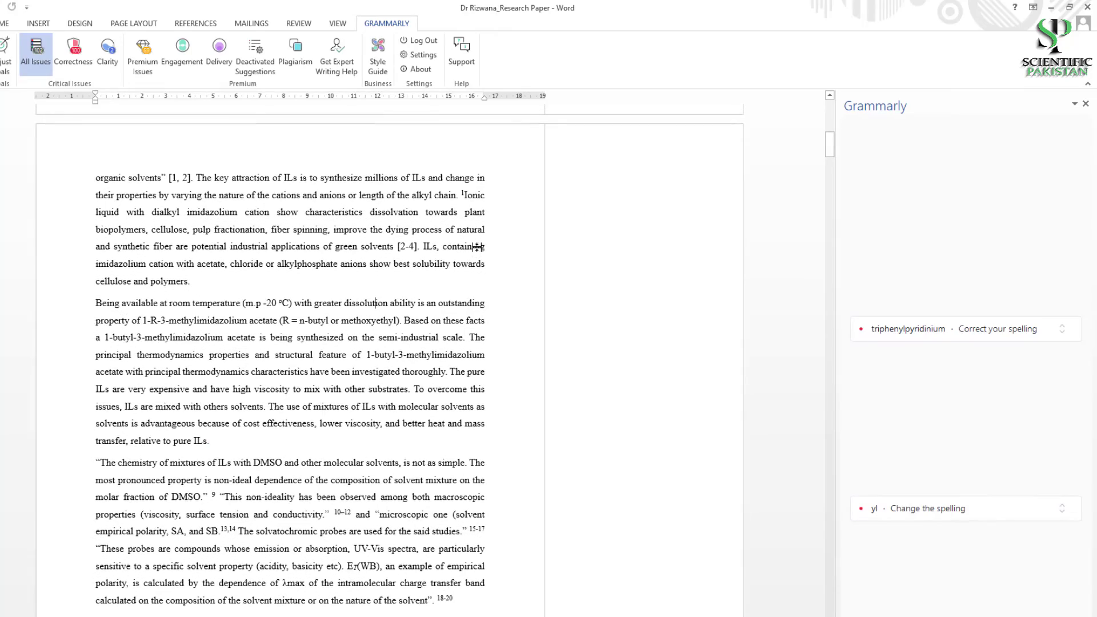
{"action": "scroll", "coordinate": [478, 247], "scroll_direction": "up", "scroll_amount": 3}
{"action": "scroll", "coordinate": [477, 246], "scroll_direction": "up", "scroll_amount": 13}
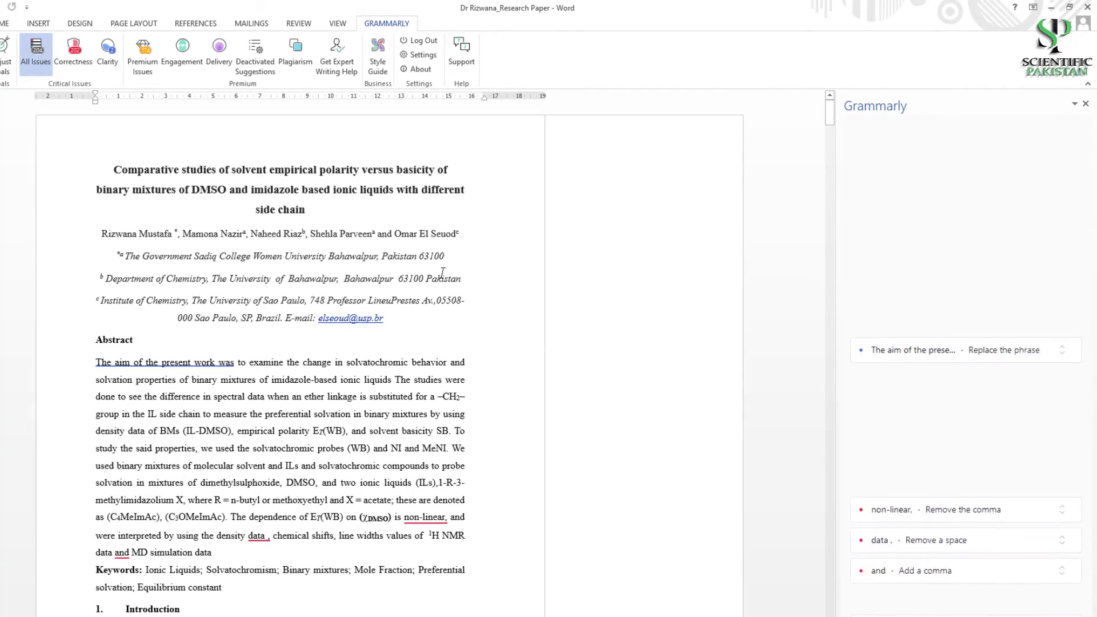
{"action": "left_click", "coordinate": [433, 519]}
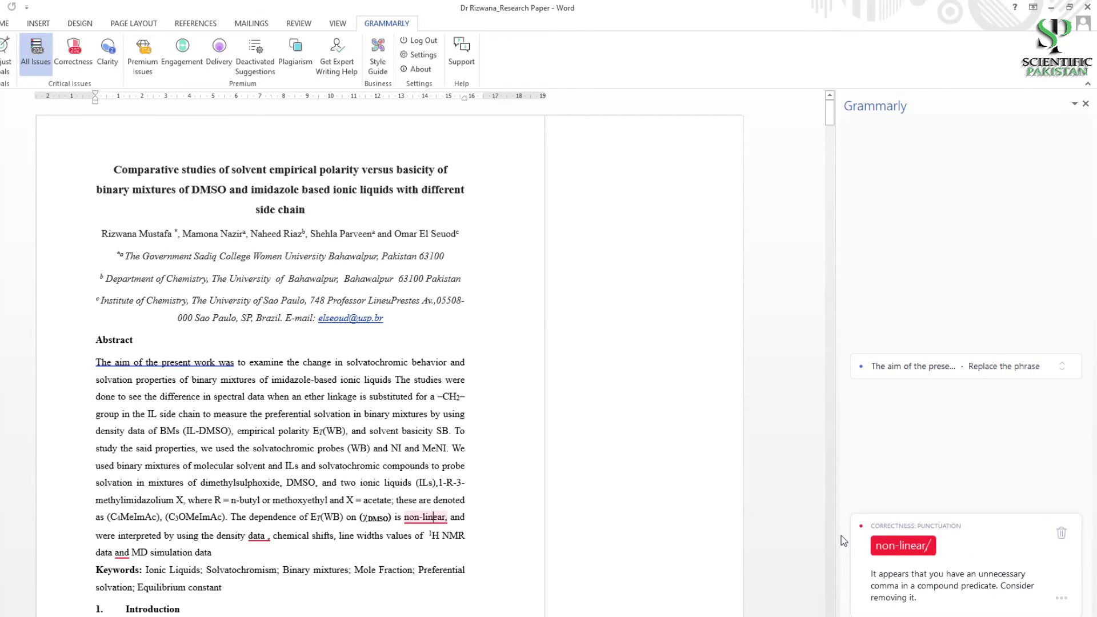
{"action": "scroll", "coordinate": [891, 535], "scroll_direction": "down", "scroll_amount": 1}
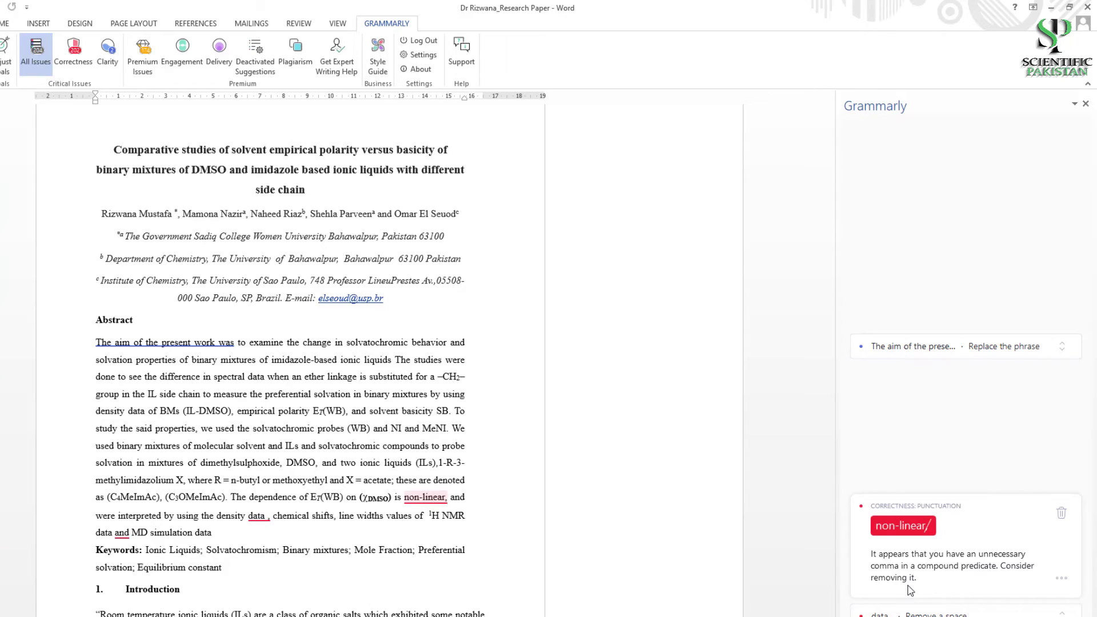
{"action": "left_click", "coordinate": [451, 497]}
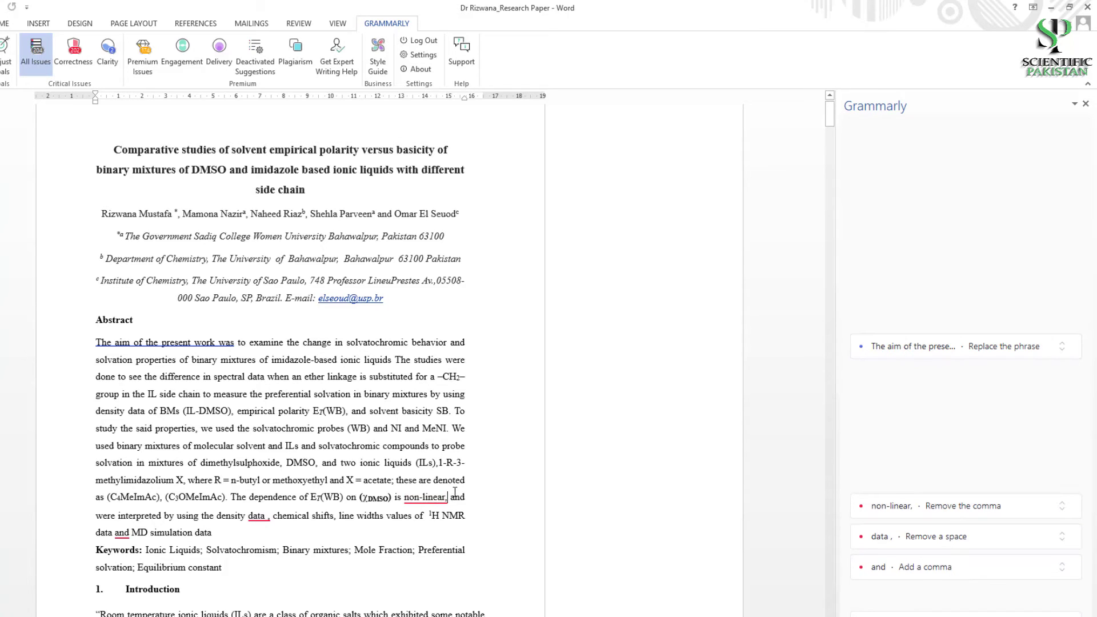
{"action": "key", "text": "BackSpace"}
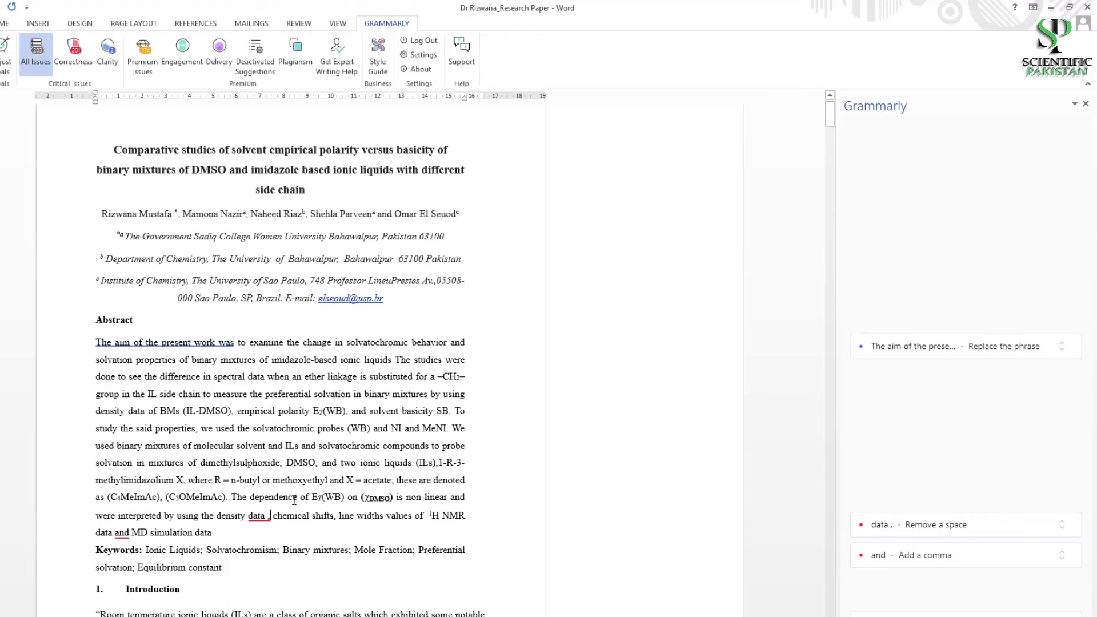
- Delete the comma and the space before it after "density data", and accept the suggested comma before "and MD simulation data" in the abstract
{"action": "key", "text": "BackSpace"}
{"action": "key", "text": "BackSpace"}
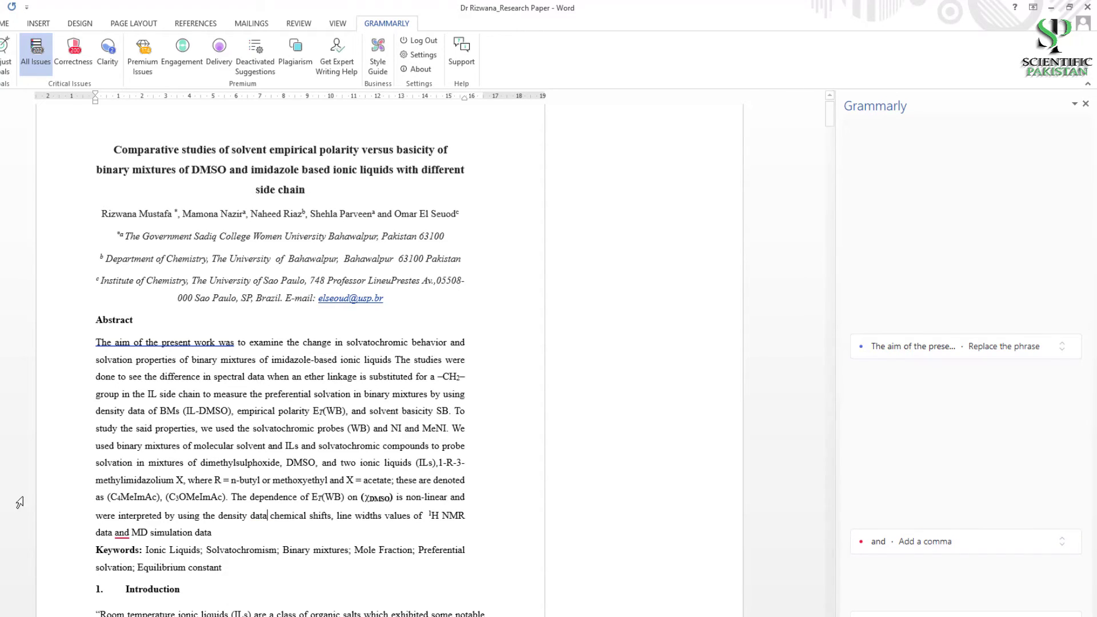
{"action": "left_click", "coordinate": [121, 534]}
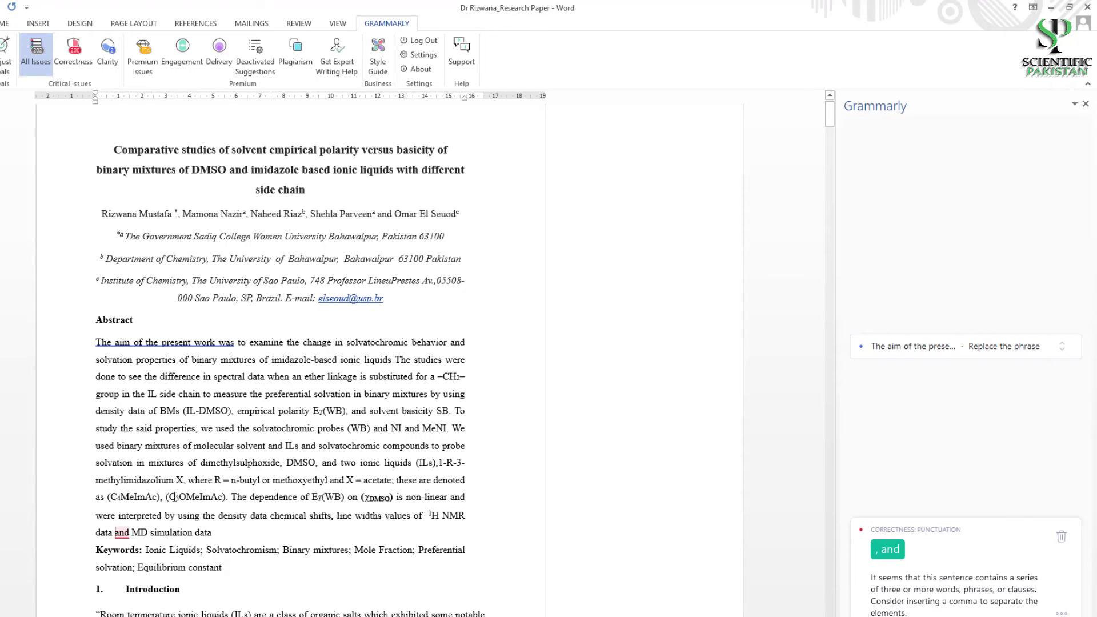
{"action": "left_click", "coordinate": [888, 549]}
- Accept Grammarly's corrections "desolvation", "alkyl phosphate" and "the best" in the first Introduction paragraph, and remove "in" from "change in their properties"
{"action": "scroll", "coordinate": [262, 506], "scroll_direction": "down", "scroll_amount": 2}
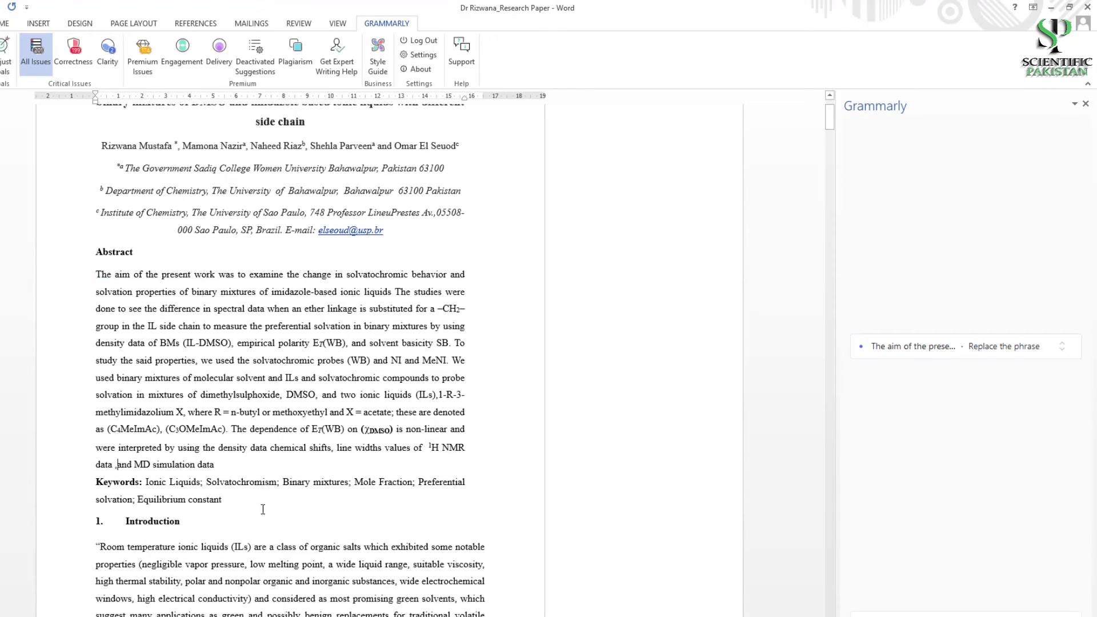
{"action": "scroll", "coordinate": [723, 486], "scroll_direction": "down", "scroll_amount": 8}
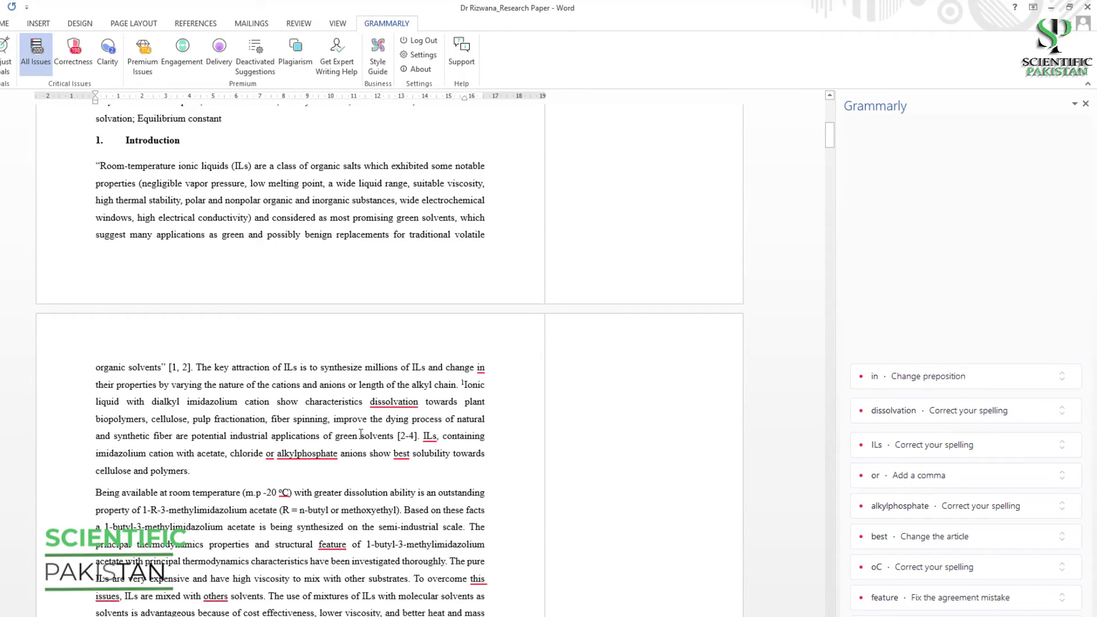
{"action": "left_click", "coordinate": [386, 401]}
{"action": "left_click", "coordinate": [978, 430]}
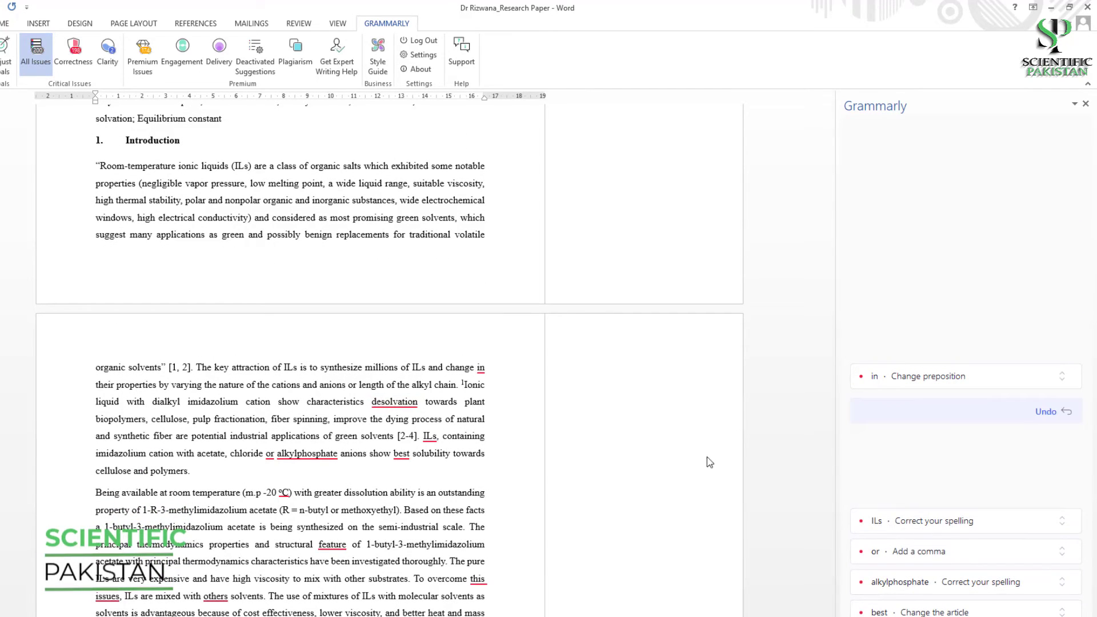
{"action": "left_click", "coordinate": [403, 456]}
{"action": "left_click", "coordinate": [895, 485]}
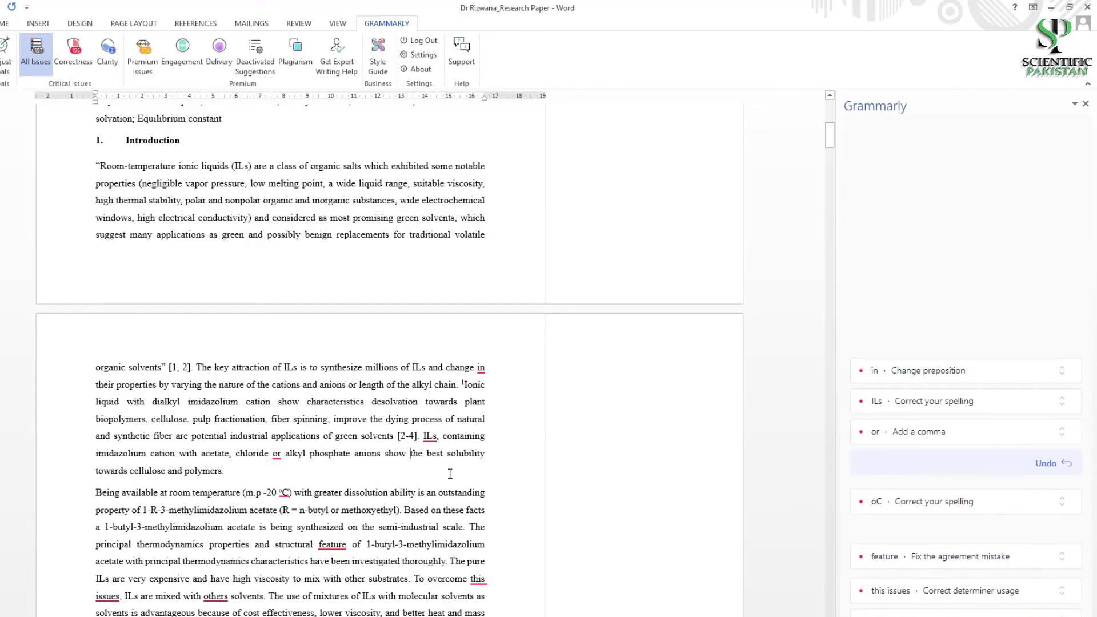
{"action": "left_click", "coordinate": [926, 371]}
{"action": "left_click", "coordinate": [880, 415]}
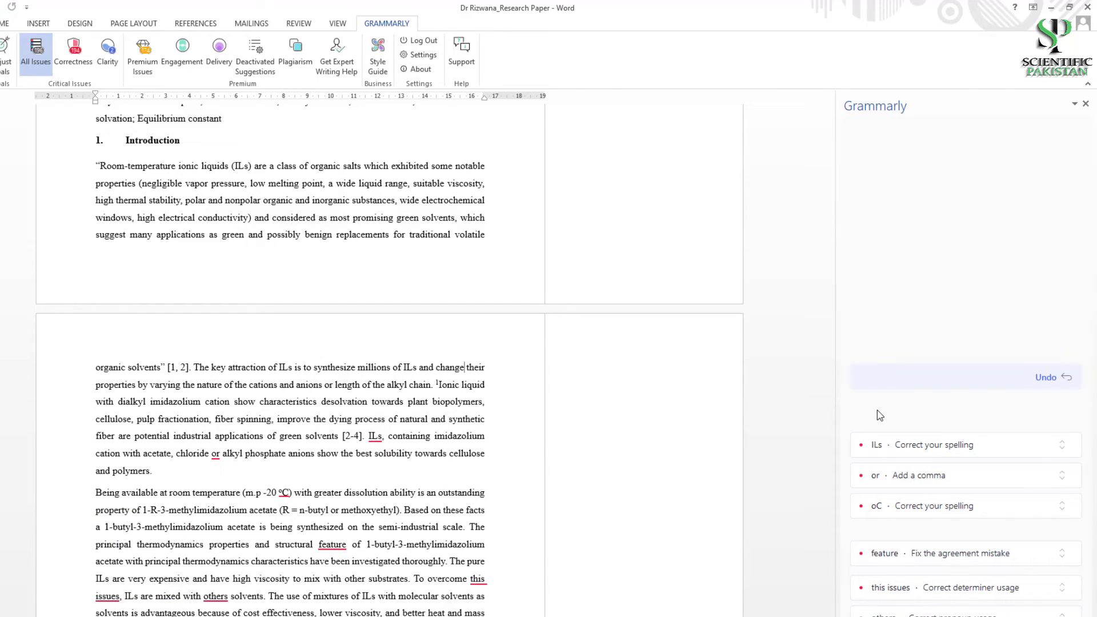
- Check the spelling suggestion for "ILs" without applying it, and accept "C" in place of "oC" in the melting point
{"action": "left_click", "coordinate": [375, 436]}
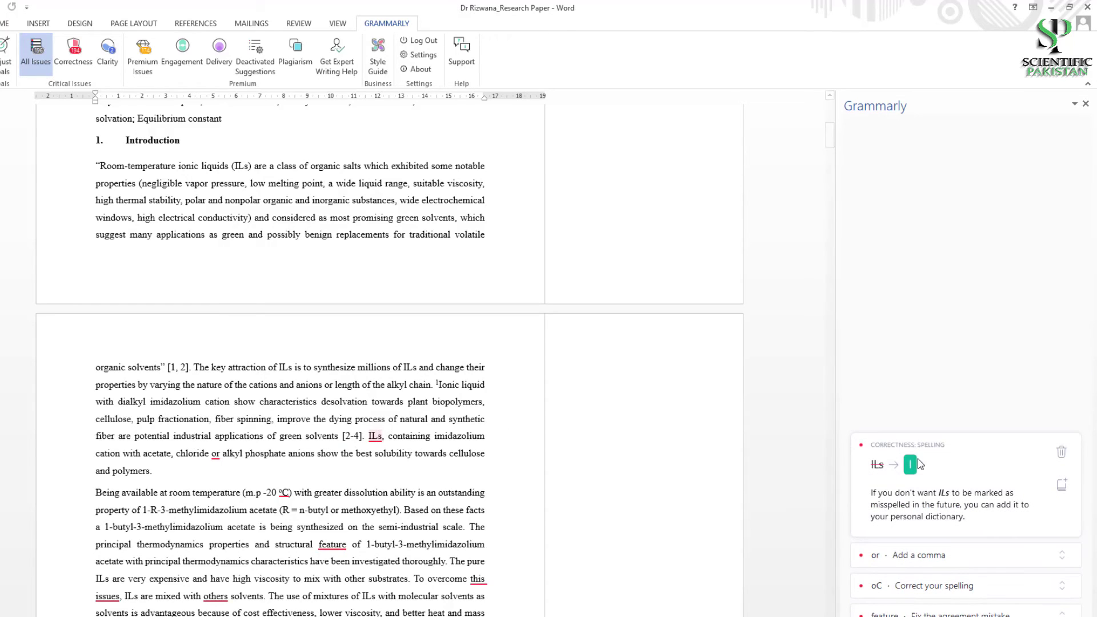
{"action": "left_click", "coordinate": [401, 472]}
{"action": "left_click", "coordinate": [915, 446]}
{"action": "left_click", "coordinate": [287, 491]}
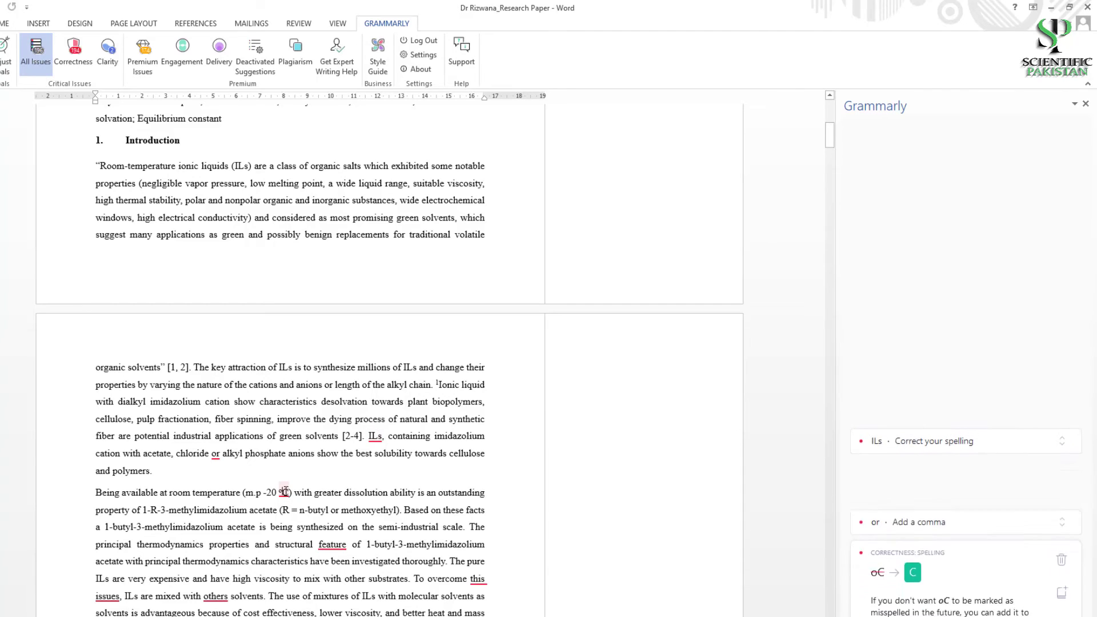
{"action": "left_click", "coordinate": [912, 521]}
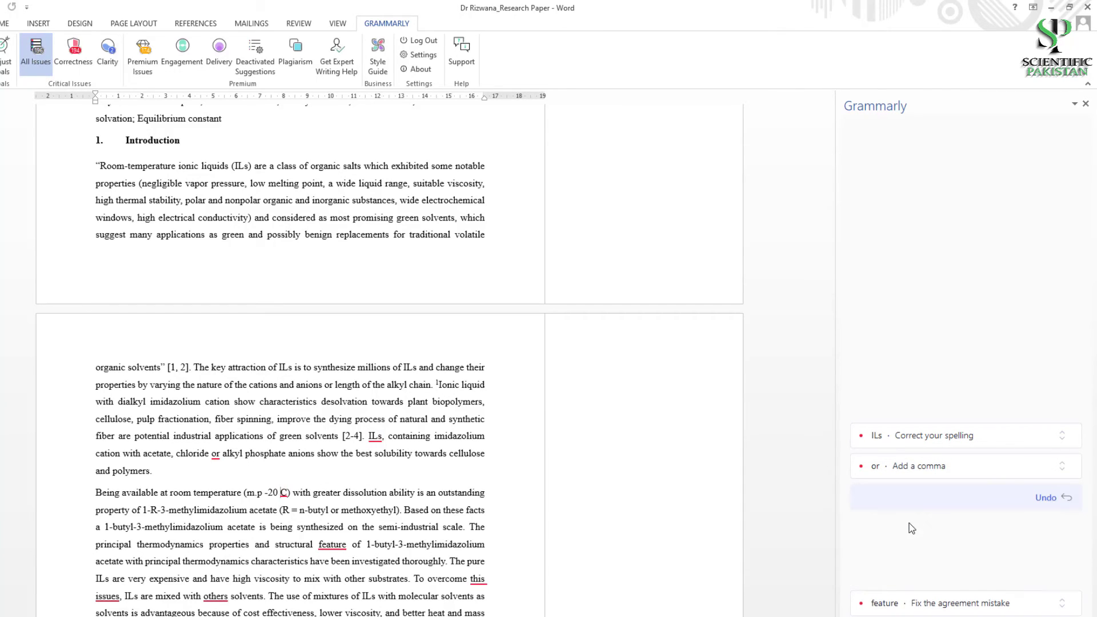
- Accept Grammarly's corrections "features", "other", "these issues" and "cost-effectiveness" in the paragraph beginning "Being available at room temperature"
{"action": "left_click", "coordinate": [336, 542]}
{"action": "left_click", "coordinate": [949, 572]}
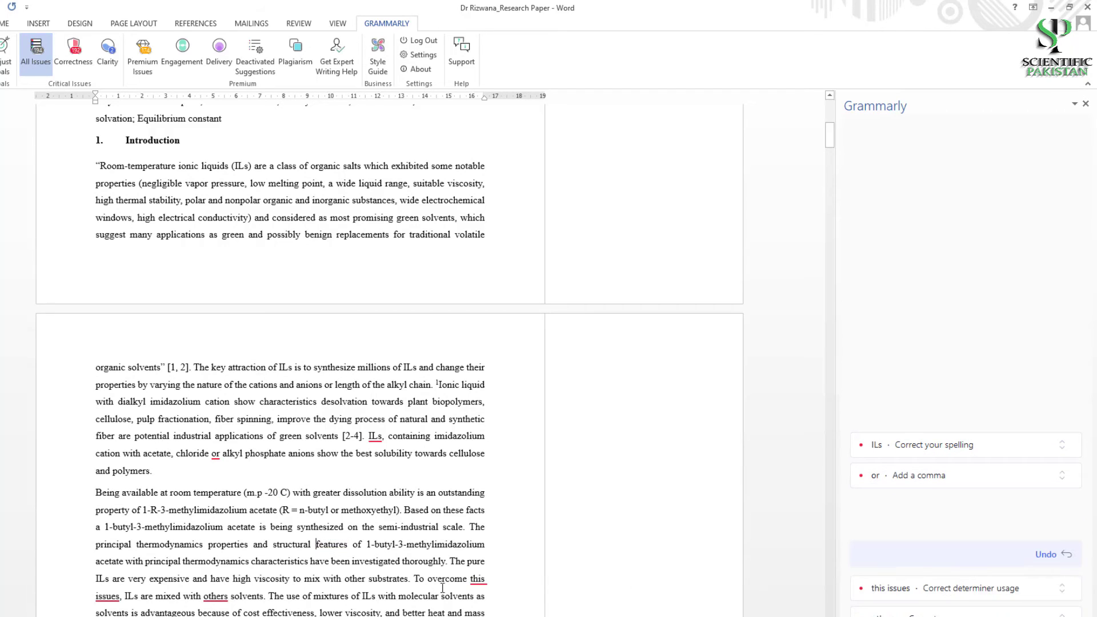
{"action": "left_click", "coordinate": [219, 600]}
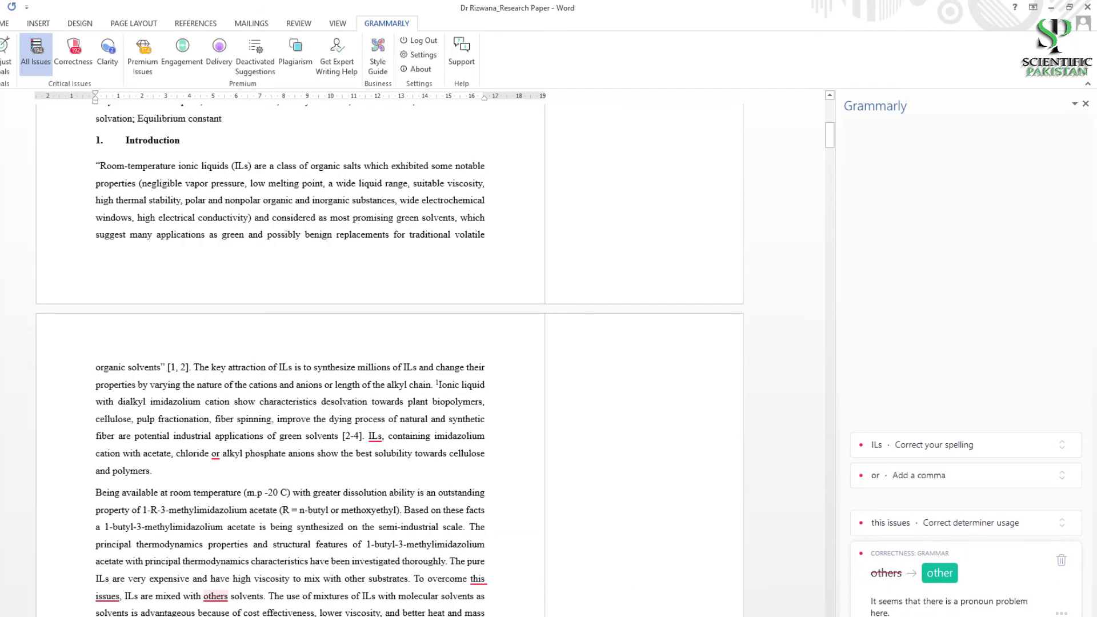
{"action": "left_click", "coordinate": [943, 576]}
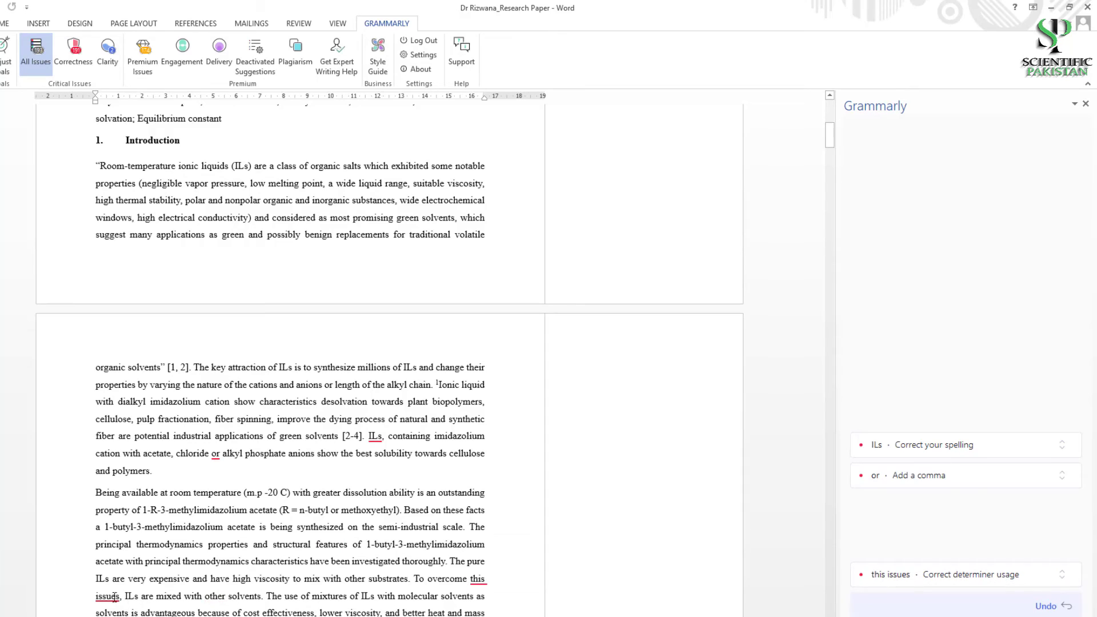
{"action": "left_click", "coordinate": [114, 597]}
{"action": "left_click", "coordinate": [937, 575]}
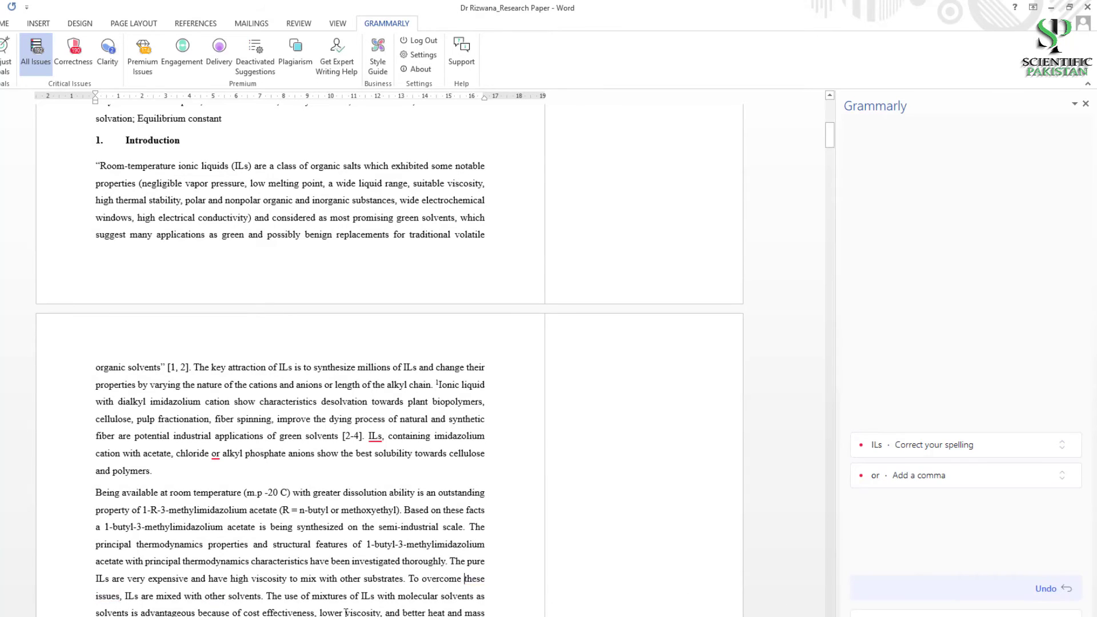
{"action": "left_click", "coordinate": [300, 612]}
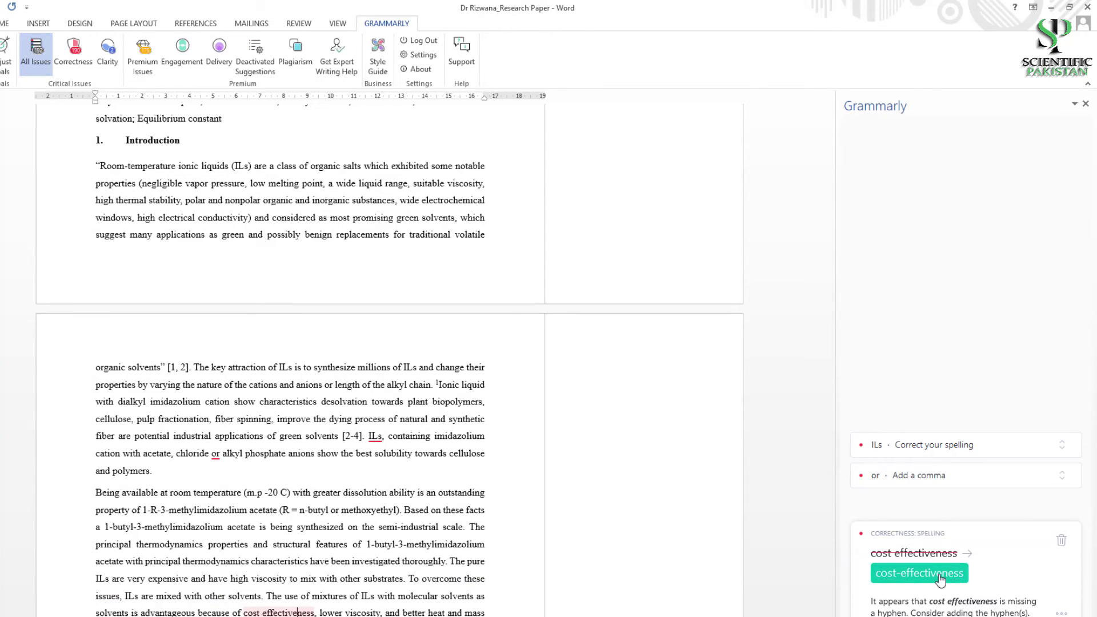
{"action": "left_click", "coordinate": [938, 575]}
{"action": "scroll", "coordinate": [452, 460], "scroll_direction": "down", "scroll_amount": 8}
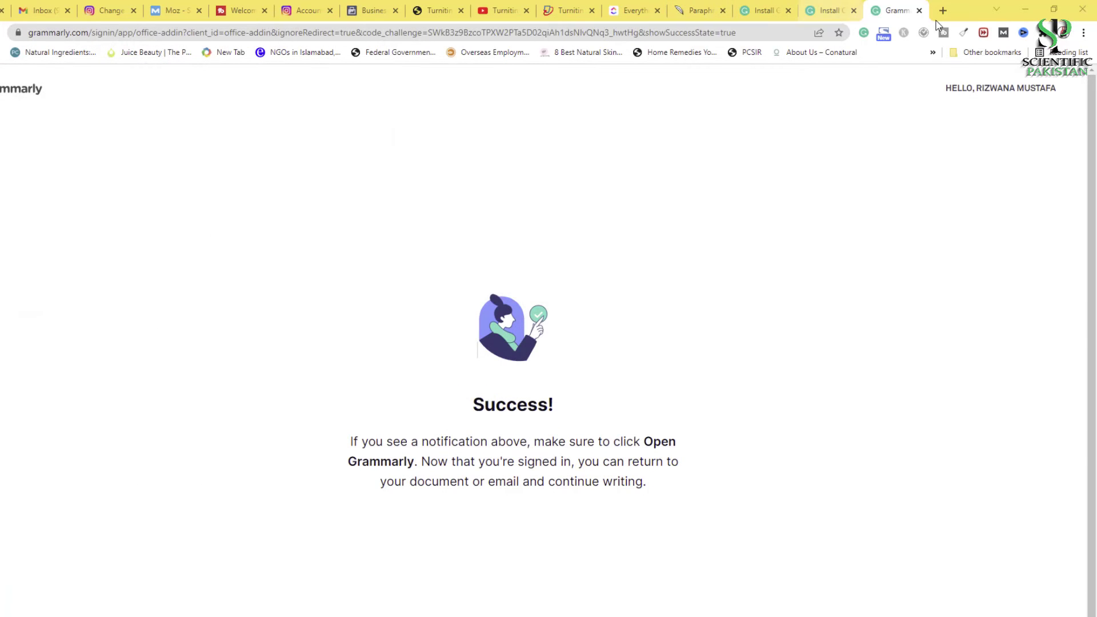
- Search the web for "plagiarism checker" in a new browser tab and open the smallseotools.com Plagiarism Checker
{"action": "left_click", "coordinate": [943, 11]}
{"action": "type", "text": "plagirism checker"}
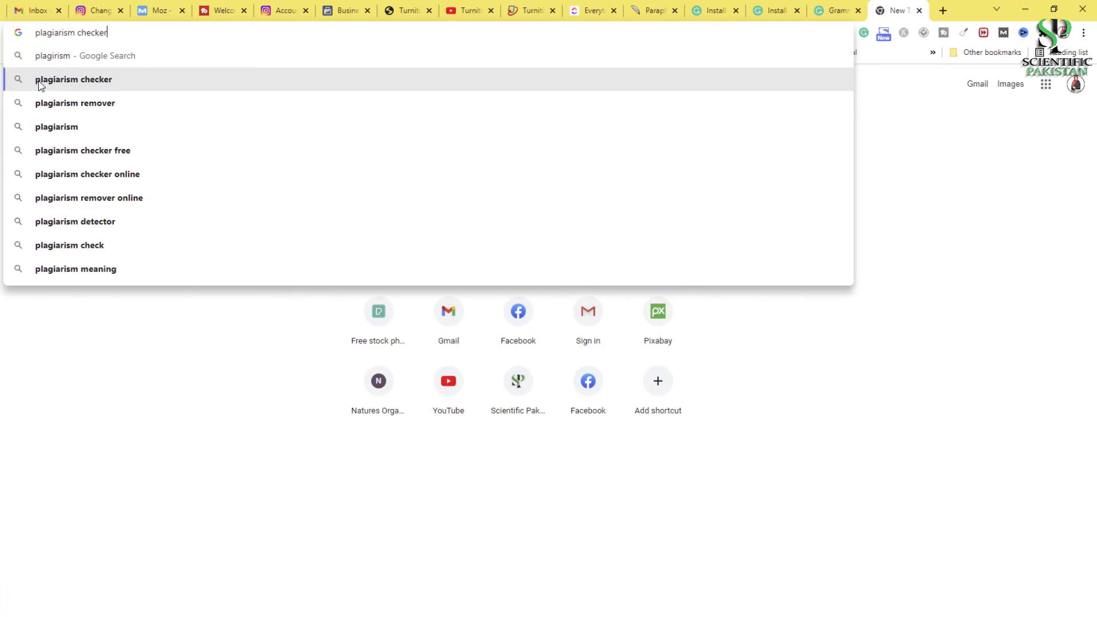
{"action": "left_click", "coordinate": [39, 86]}
{"action": "scroll", "coordinate": [97, 384], "scroll_direction": "down", "scroll_amount": 5}
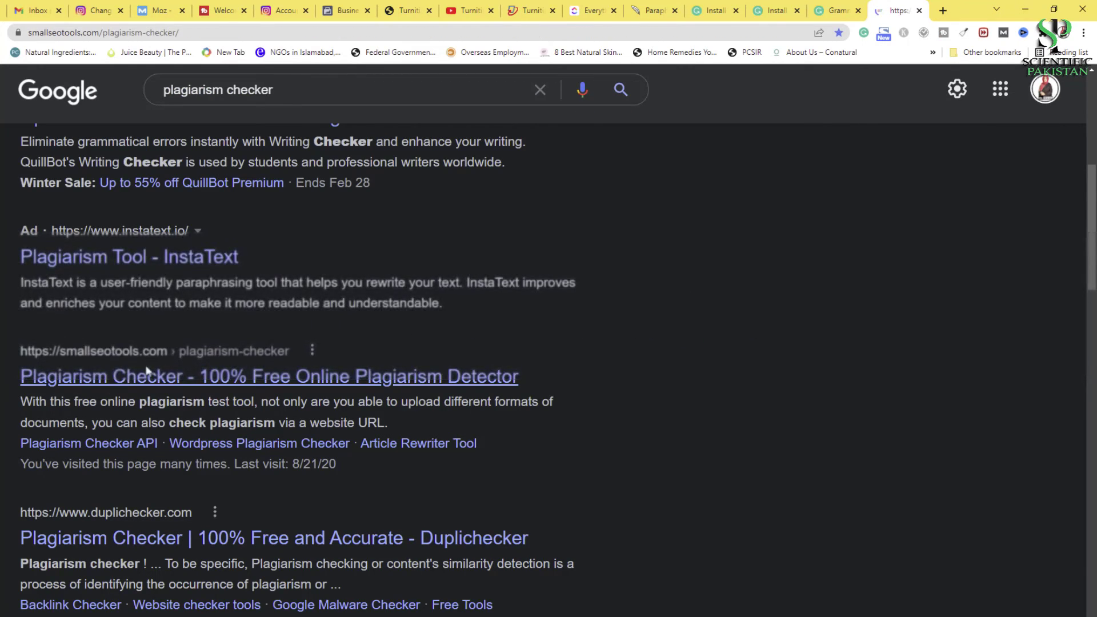
{"action": "left_click", "coordinate": [111, 379]}
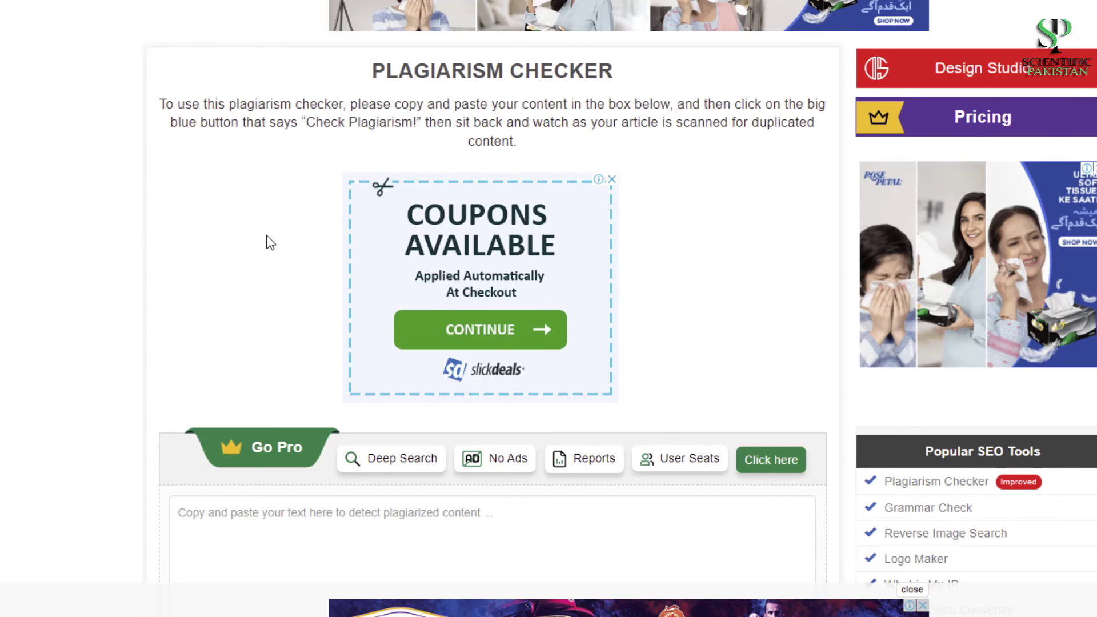
- Paste the paper's first Introduction paragraph into the plagiarism checker's text box and correct "Room temperature" to "Room-temperature"
{"action": "scroll", "coordinate": [269, 240], "scroll_direction": "down", "scroll_amount": 5}
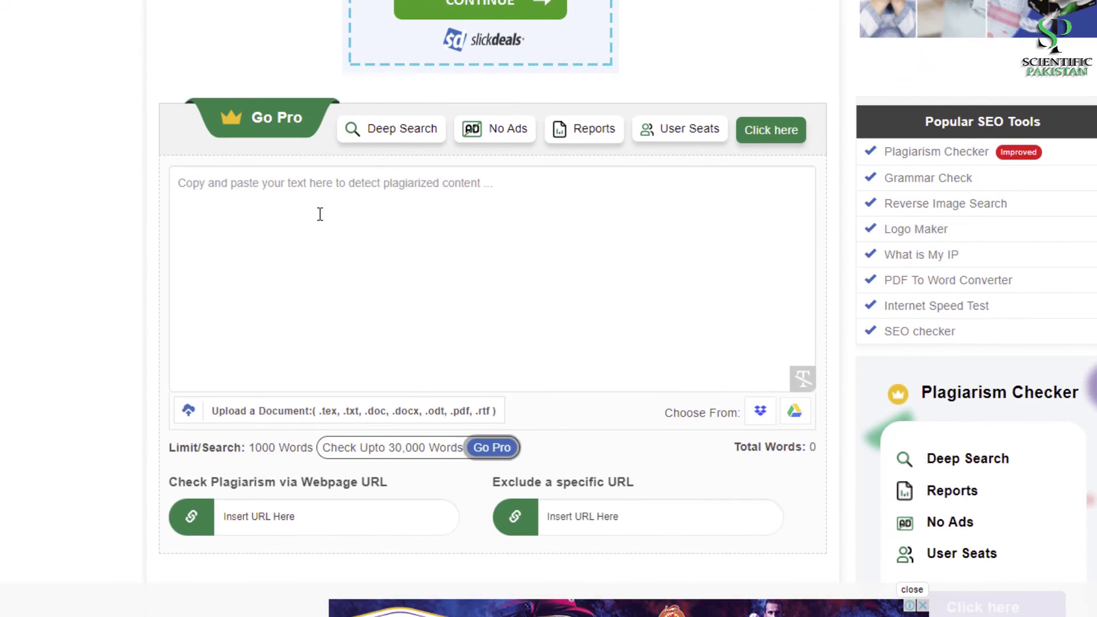
{"action": "left_click", "coordinate": [315, 210]}
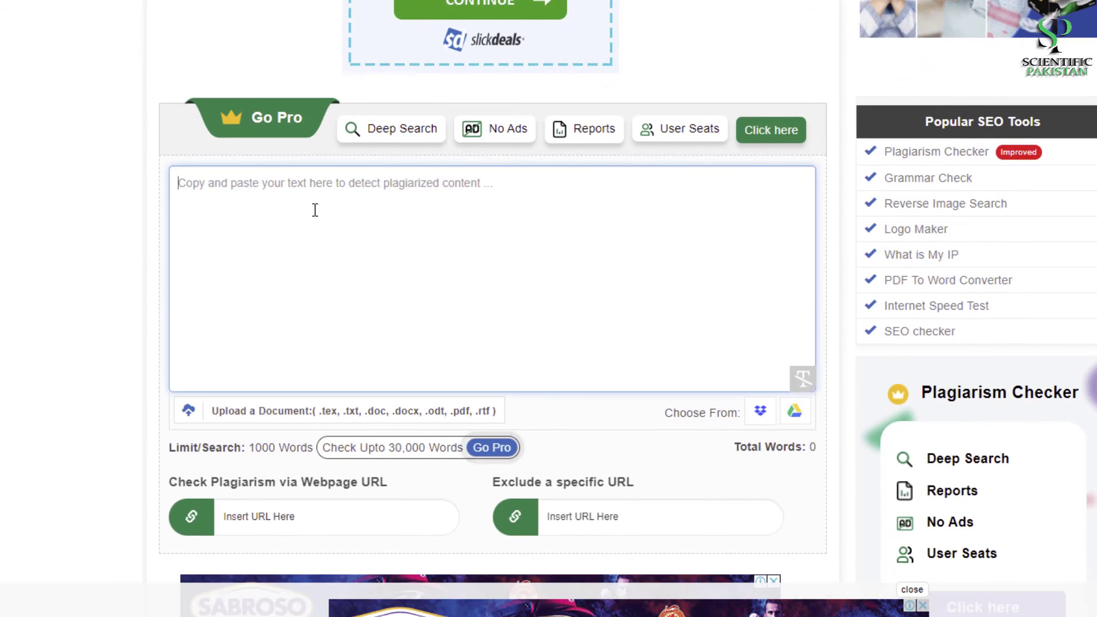
{"action": "type", "text": "Room temperature ionic liquids (ILs) are a class of organic salts which exhibited some notable properties (negligible vapor pressure, low melting point, a wide liquid range, suitable viscosity, high thermal stability, polar and nonpolar organic and inorganic substances, wide electrochemical windows, high electrical conductivity) and considered as most promising green solvents, which suggest many applications as green and possibly benign replacements for traditional volatile organic solvents\" [1, 2]. The key attraction of ILs is to synthesize millions of ILs and change in their properties by varying the nature of the cations and anions or length of the alkyl chain. 1Ionic liquid with dialkyl imidazolium cation show characteristics dissolvation towards plant biopolymers, cellulose, pulp fractionation, fiber spinning, improve the dying process of natural and synthetic fiber are potential industrial applications of green solvents [2-4]. ILs, containing imidazolium cation with acetate, chloride or alkylphosphate anions show best solubility towards cellulose and polymers."}
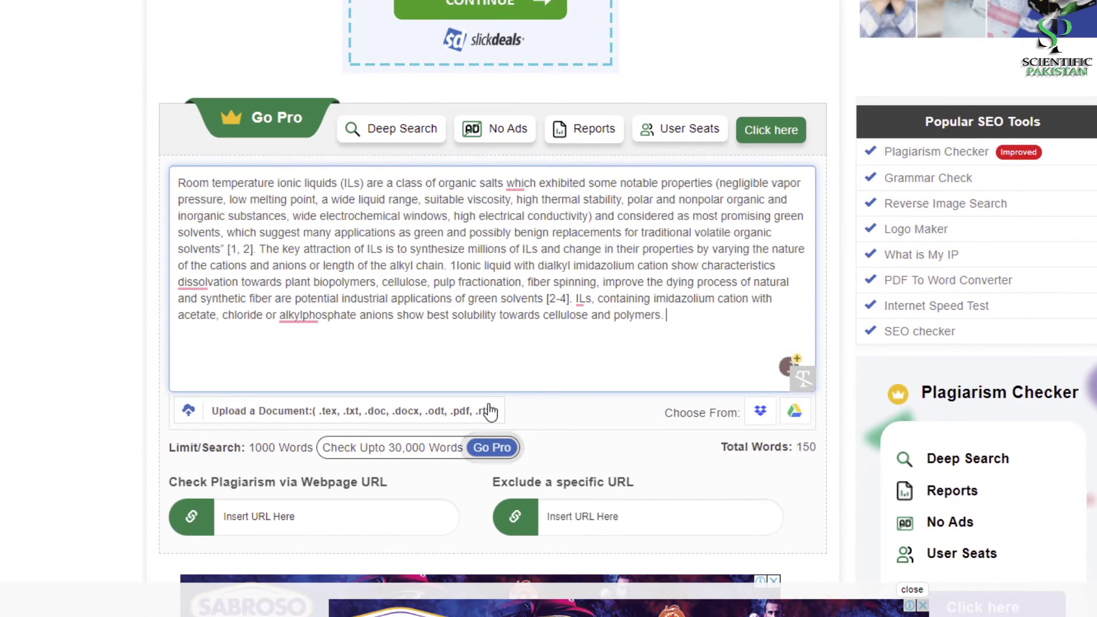
{"action": "mouse_move", "coordinate": [212, 183]}
{"action": "left_click", "coordinate": [242, 225]}
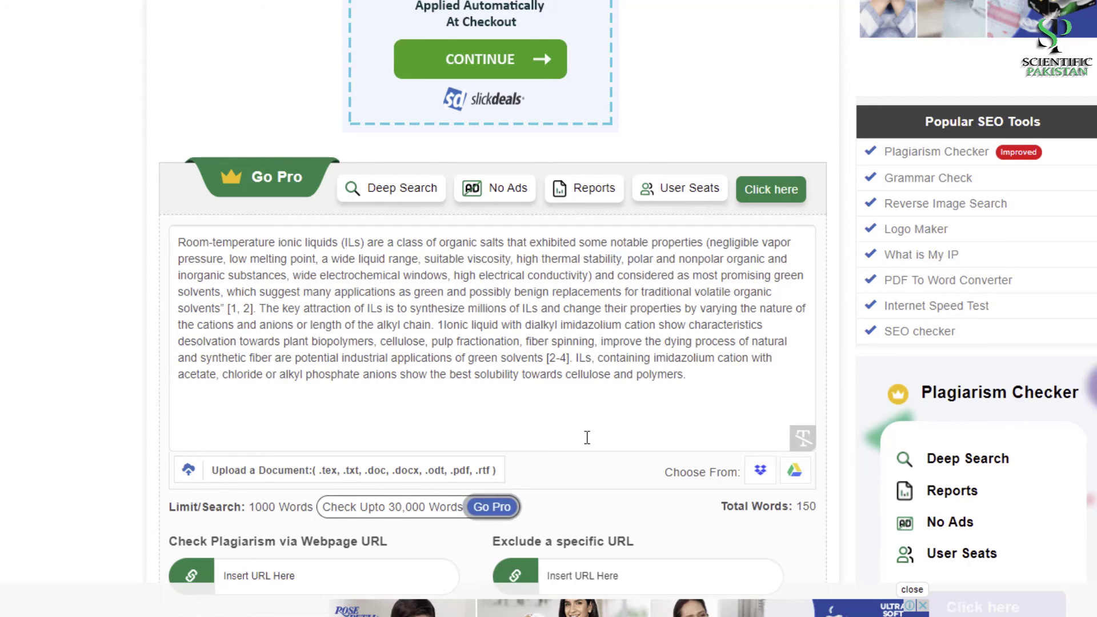
- Run the plagiarism check on the pasted paragraph and examine the sentence-wise results, starting with the first sentence
{"action": "scroll", "coordinate": [588, 434], "scroll_direction": "down", "scroll_amount": 5}
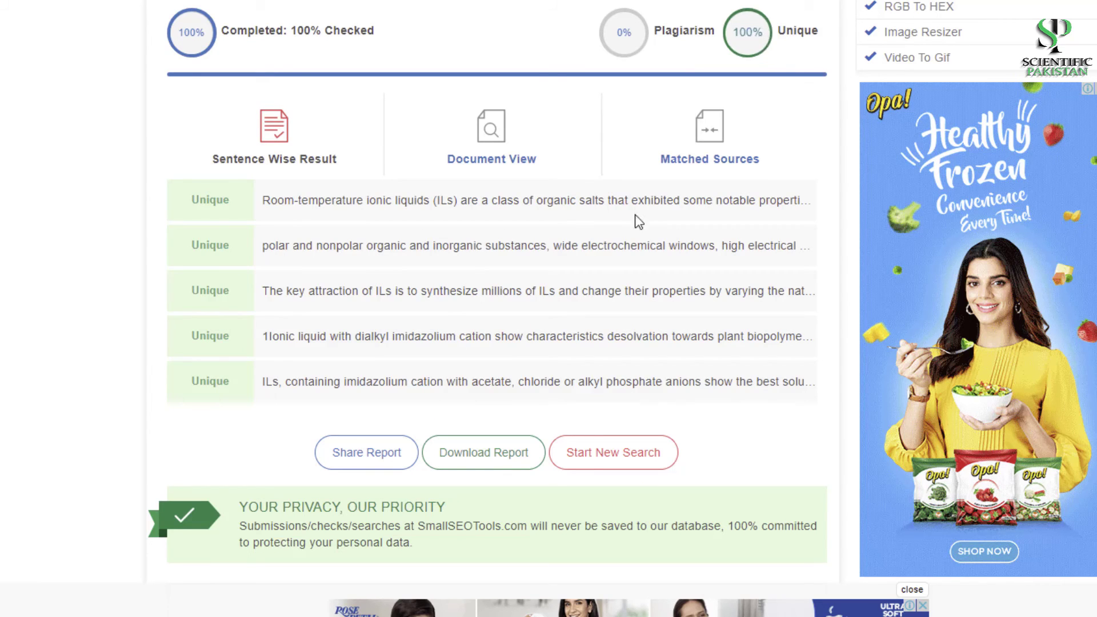
{"action": "scroll", "coordinate": [702, 220], "scroll_direction": "down", "scroll_amount": 4}
{"action": "scroll", "coordinate": [632, 299], "scroll_direction": "up", "scroll_amount": 5}
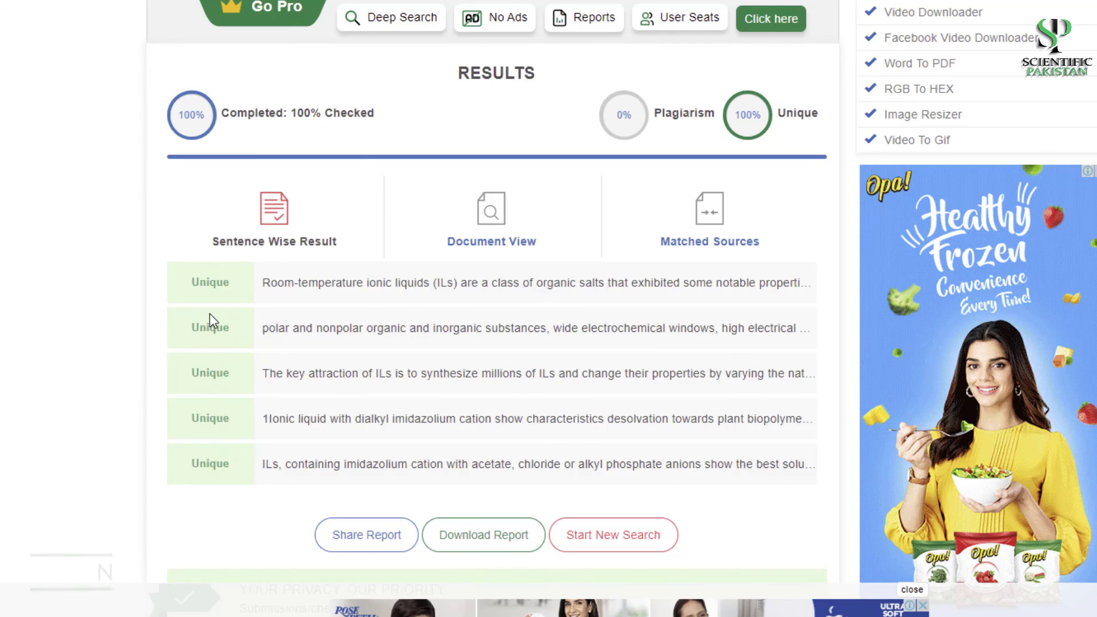
{"action": "left_click_drag", "start_coordinate": [266, 283], "coordinate": [803, 280]}
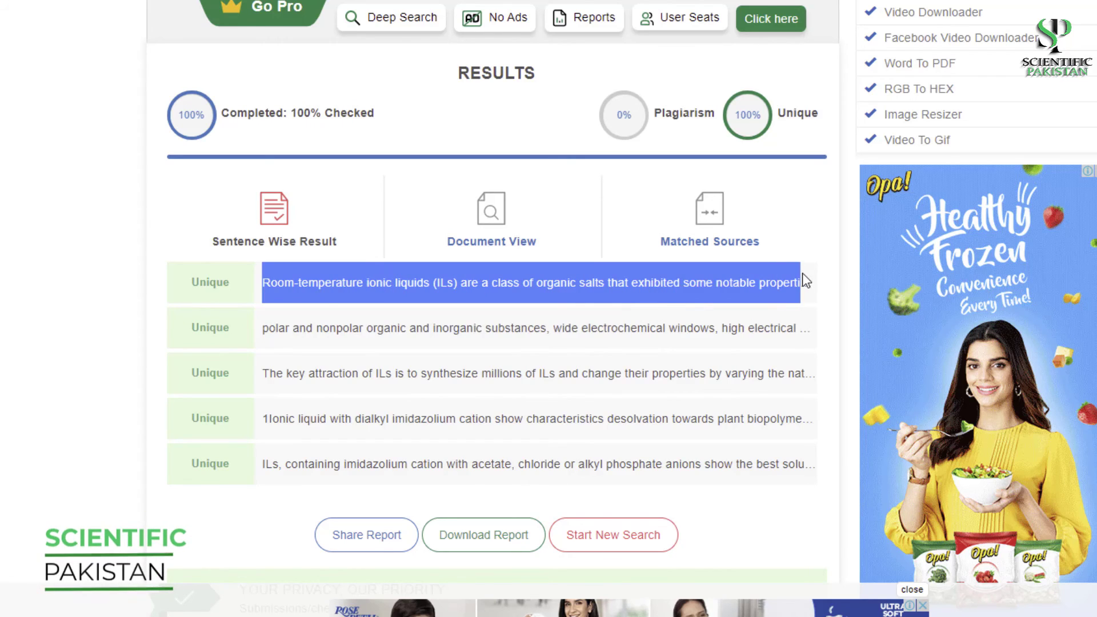